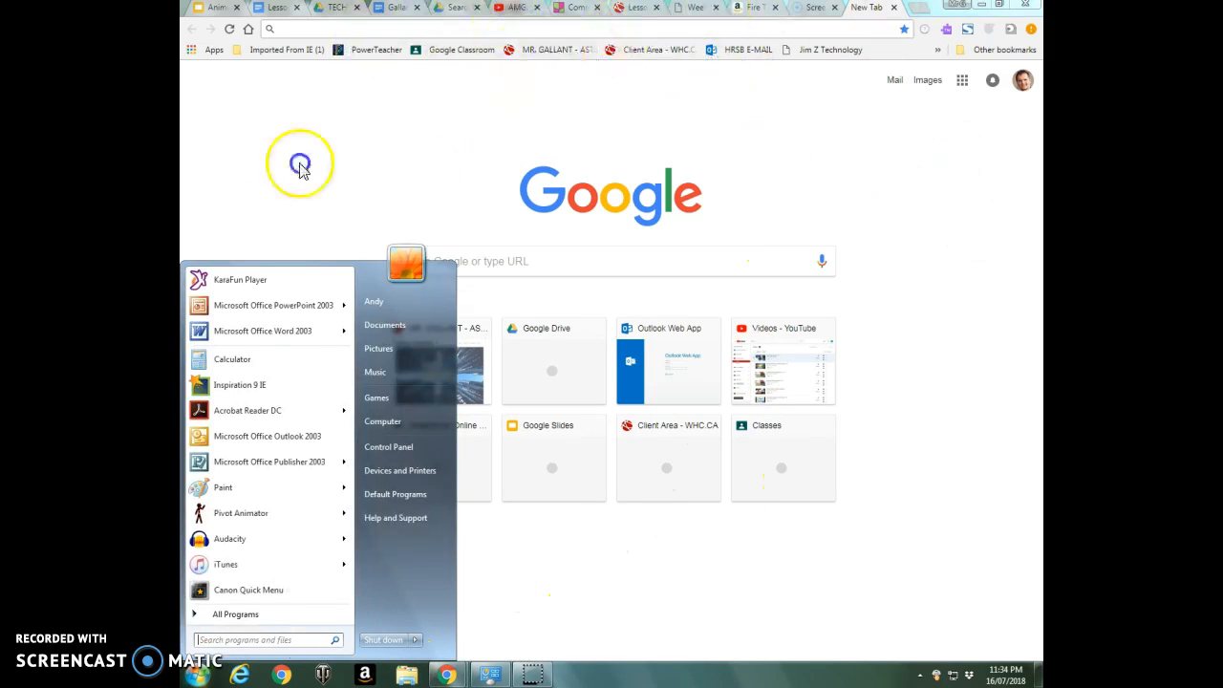
Open Paint and draw four separate straight black lines in the upper-left area of the canvas.
left_click(227, 489)
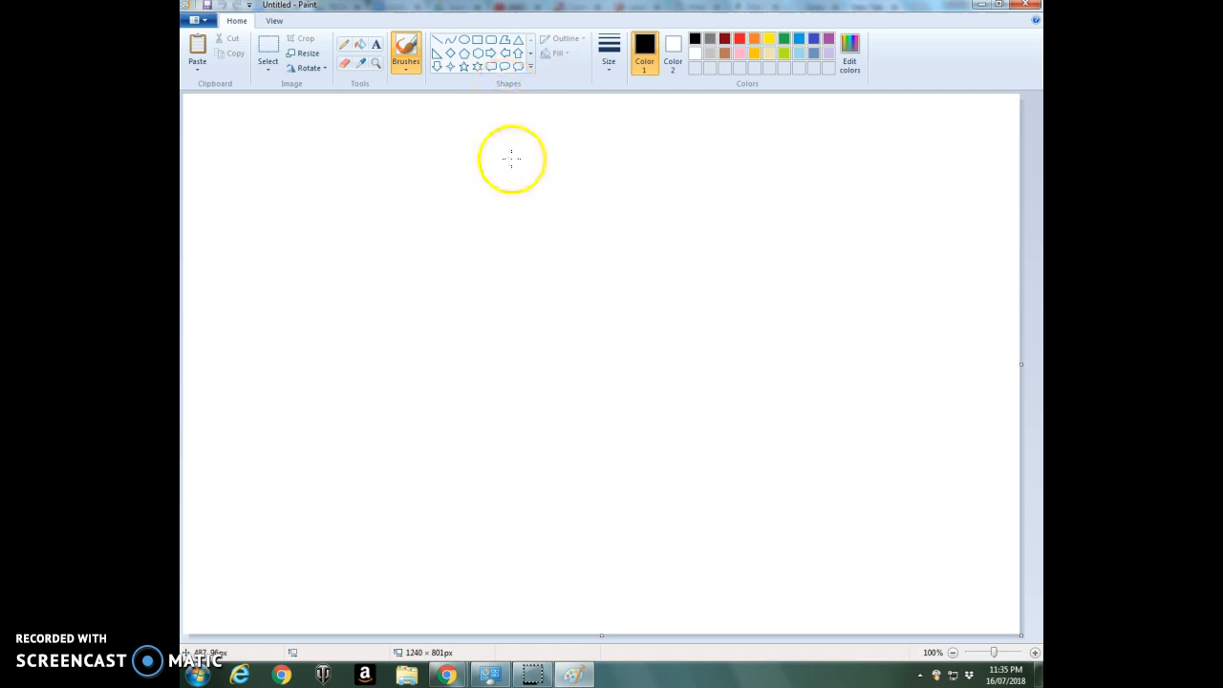
left_click(438, 43)
mouse_move(382, 168)
left_mouse_down()
mouse_move(493, 173)
mouse_move(367, 278)
mouse_move(490, 385)
left_mouse_up()
left_click_drag(570, 242, 504, 297)
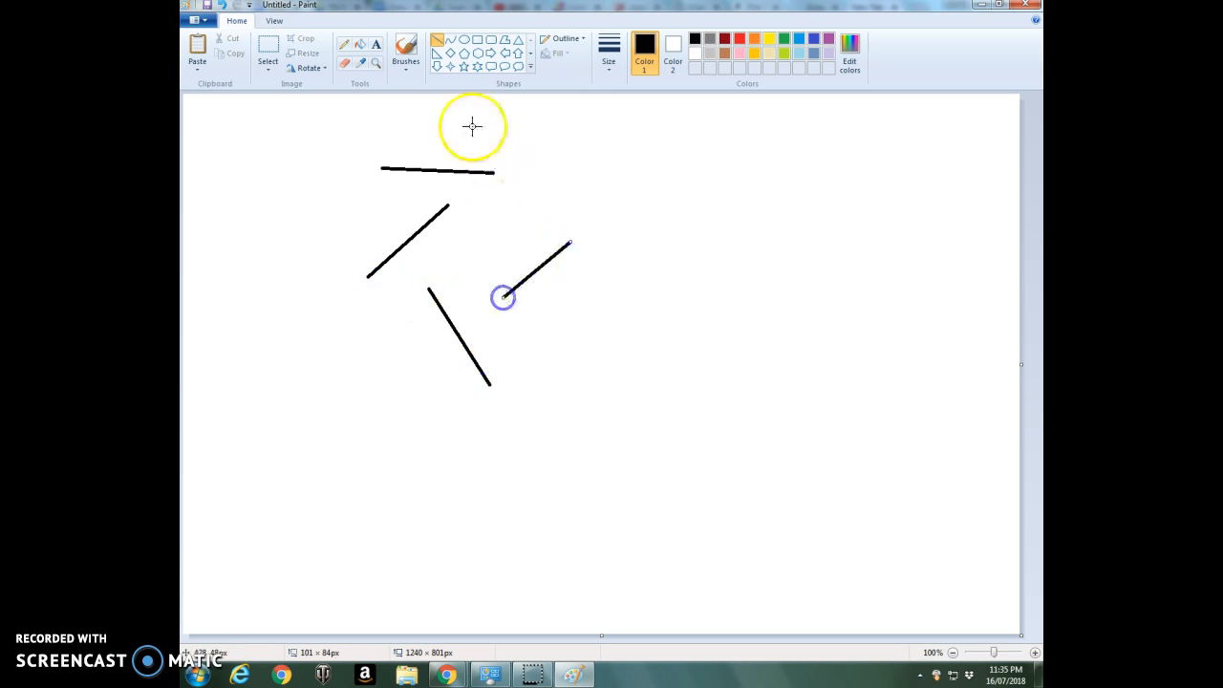
Draw two bent curves with the Curve shape, one opening upward and one pointing right, beside the straight lines.
left_click(452, 39)
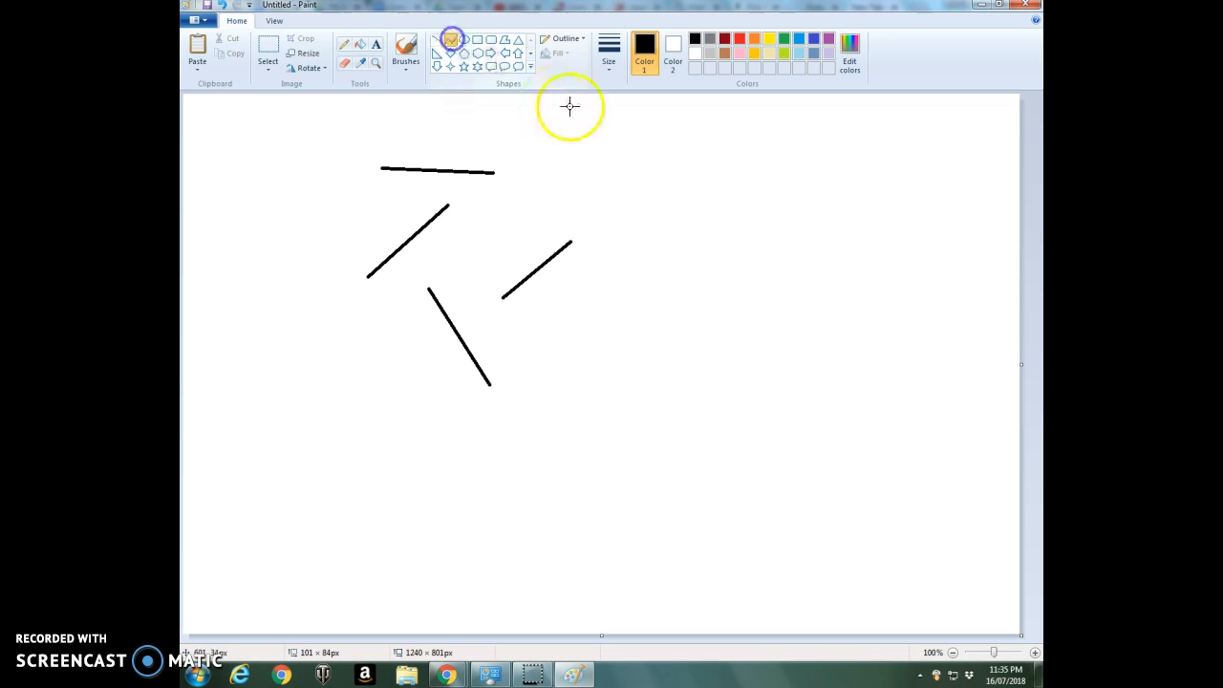
left_click_drag(674, 201, 610, 218)
left_click_drag(744, 205, 658, 243)
left_click_drag(754, 269, 843, 293)
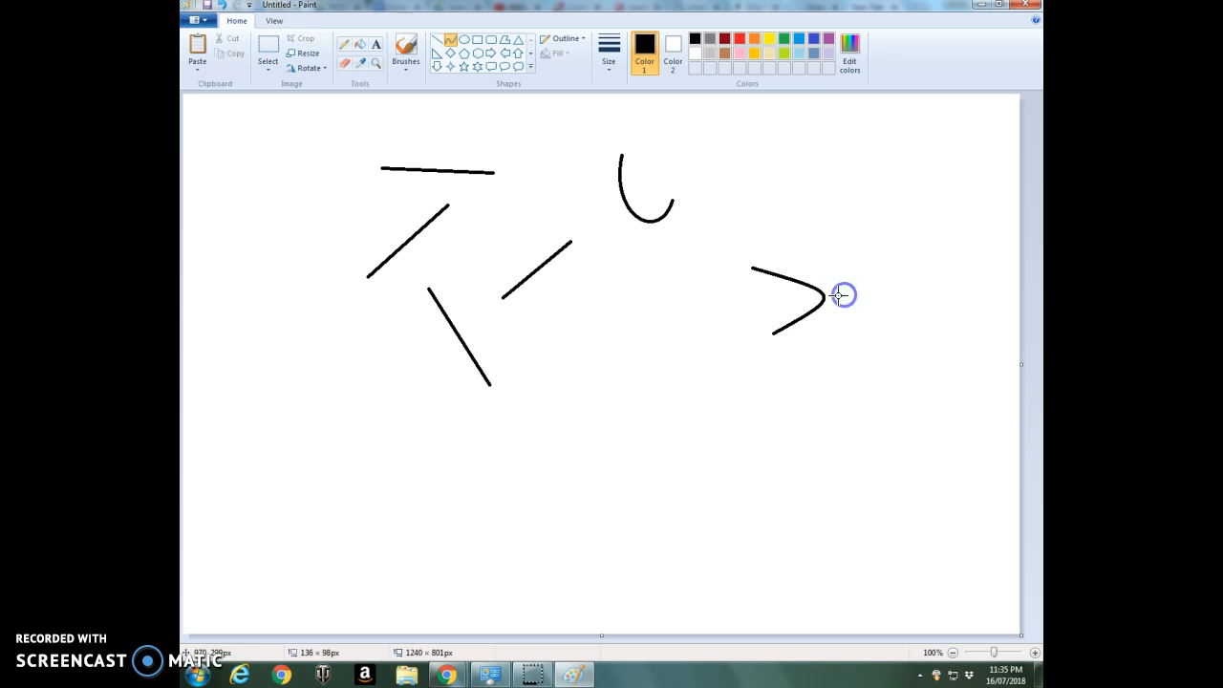
Draw a tall oval about 64 × 191 px, a rounder one about 165 × 188 px, and a 38 × 52 px oval inside the rounder one.
left_click(466, 44)
left_click_drag(601, 327, 646, 456)
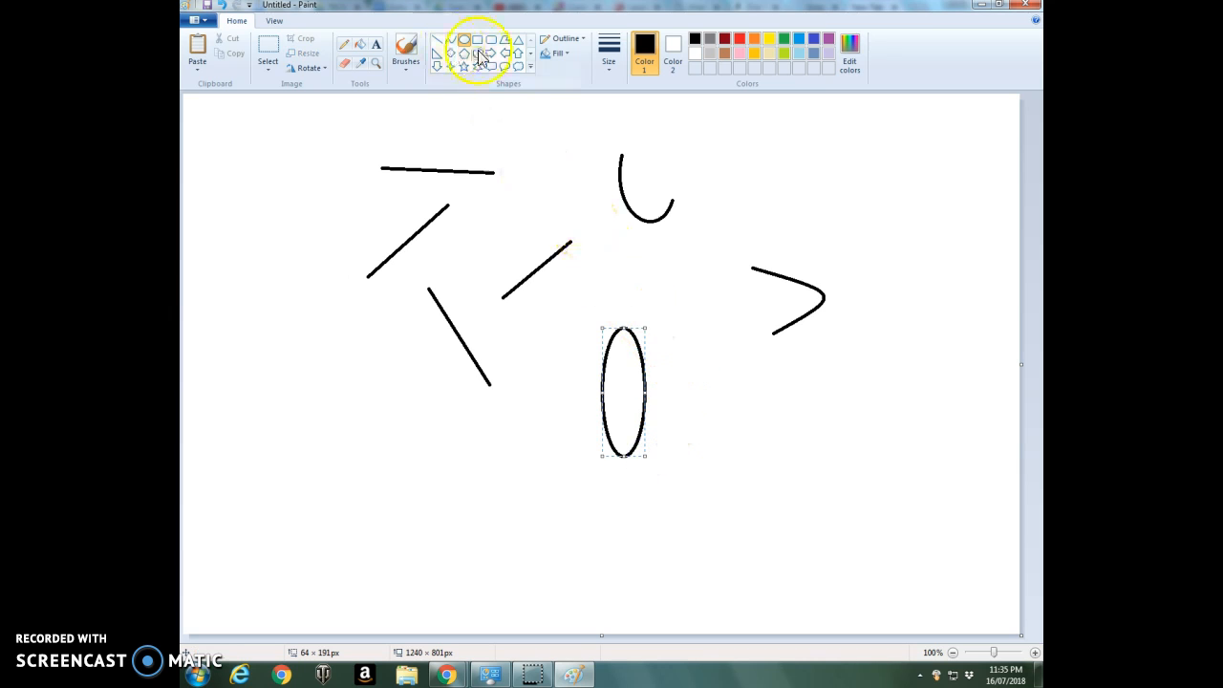
left_click_drag(686, 338, 798, 464)
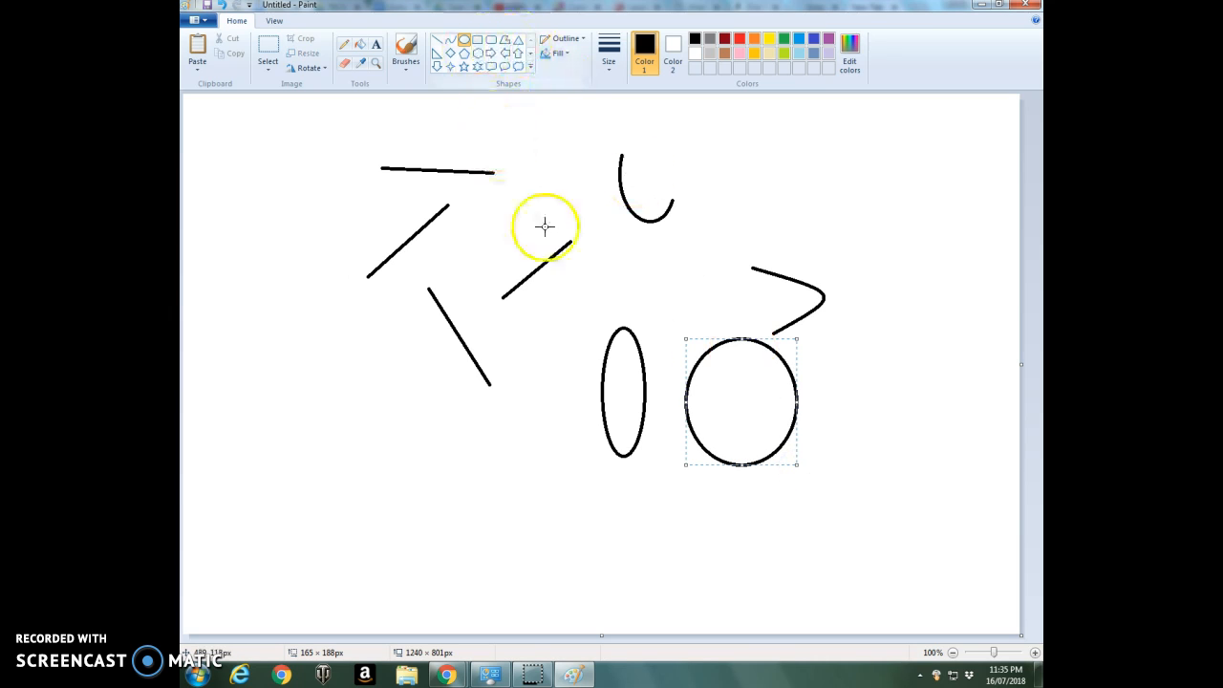
left_click(526, 125)
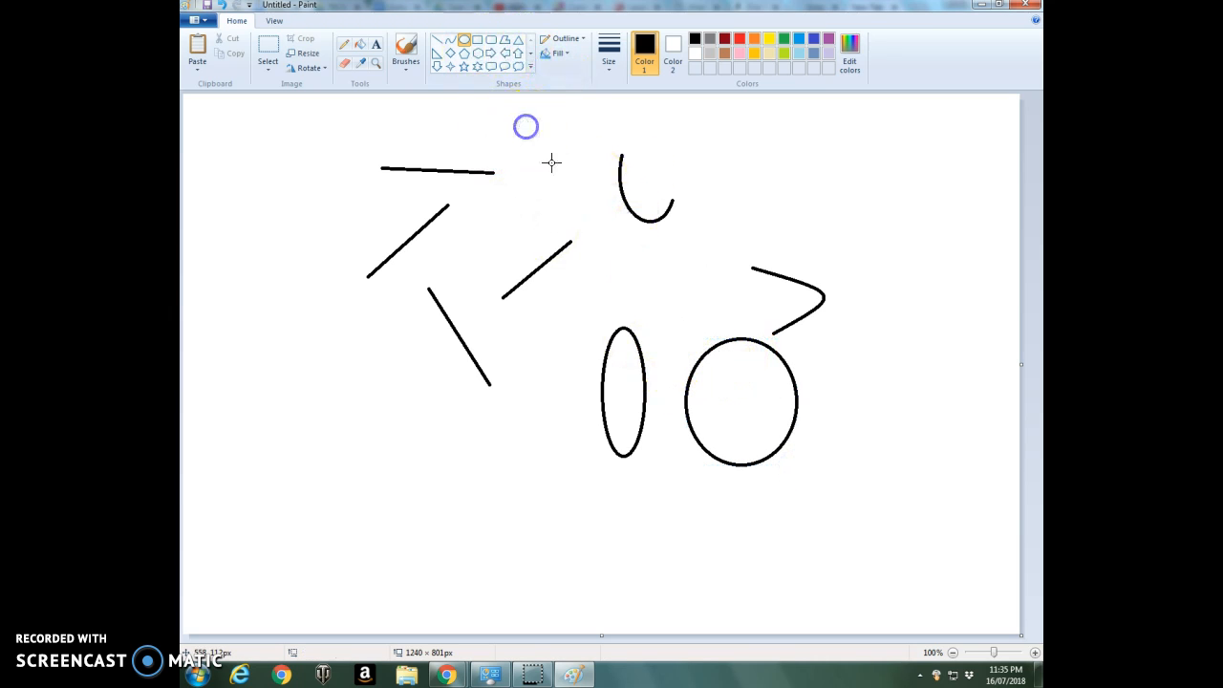
left_click_drag(708, 364, 720, 382)
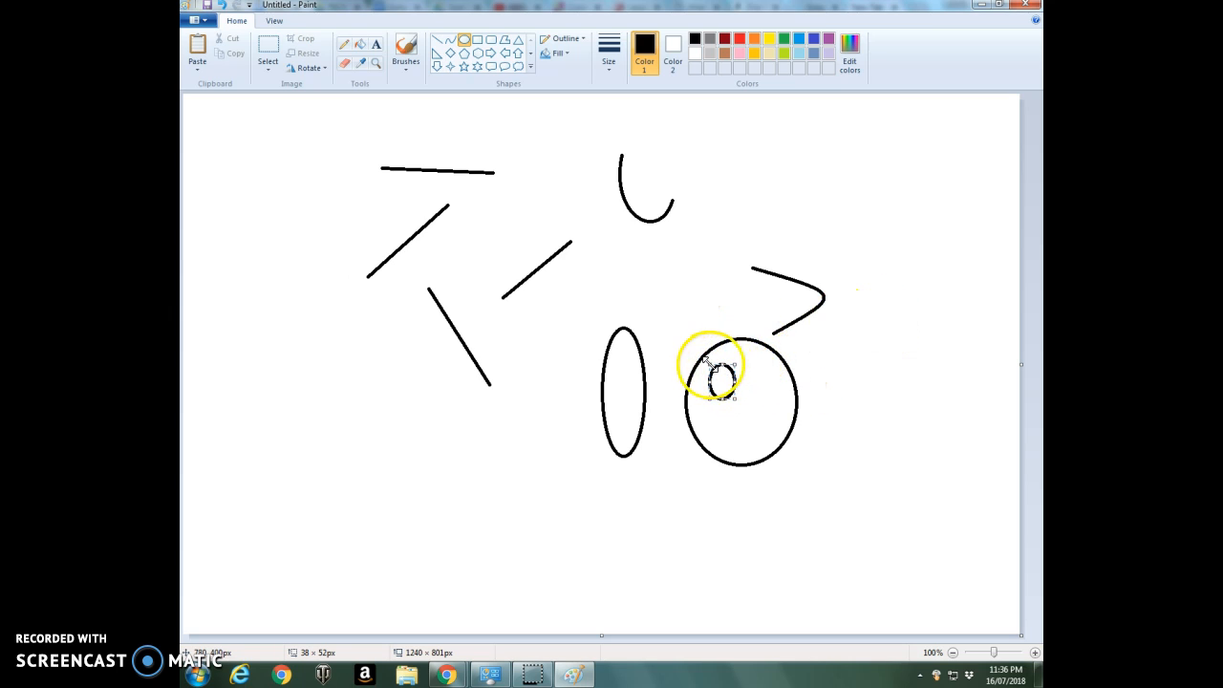
left_click(707, 306)
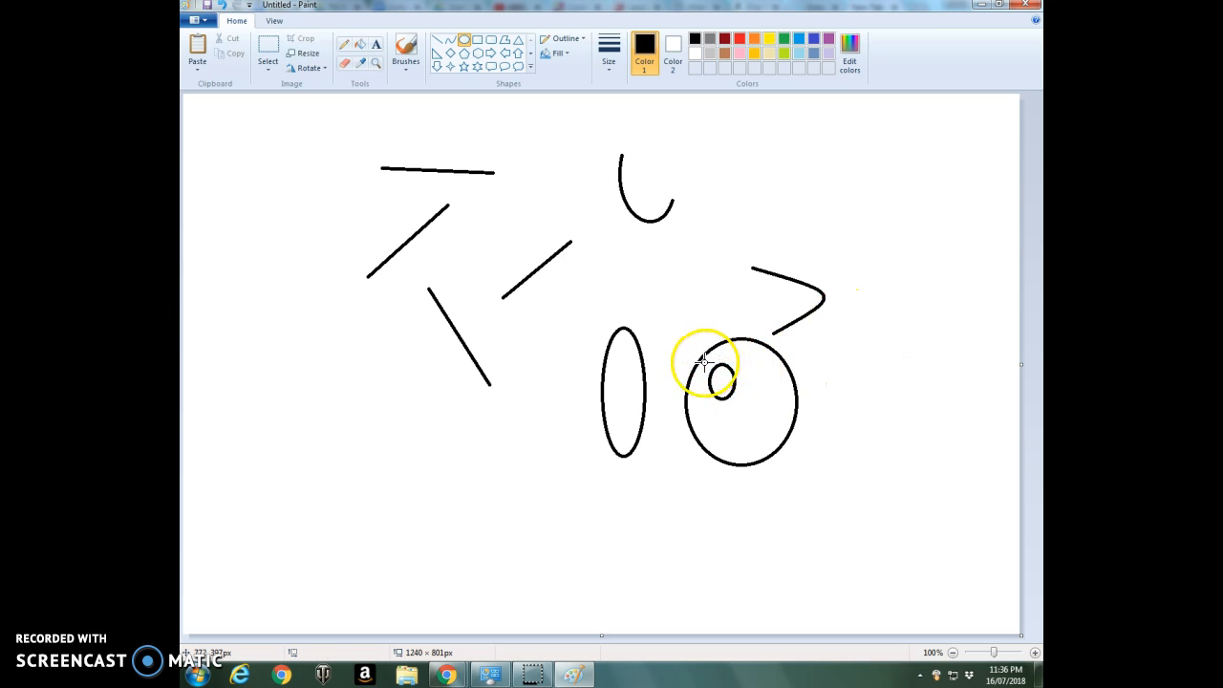
Copy the small oval with a rectangular selection, paste it, and place the duplicate outside the large circle, above the tall oval.
left_click(270, 56)
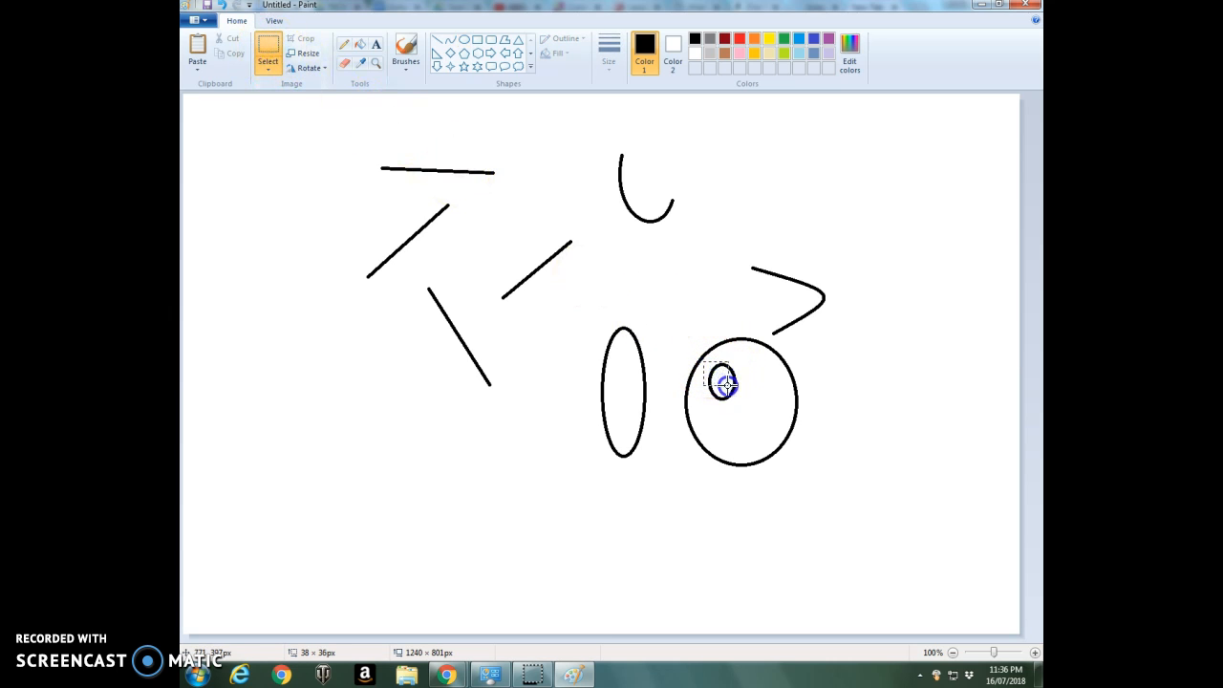
left_click_drag(740, 402, 739, 402)
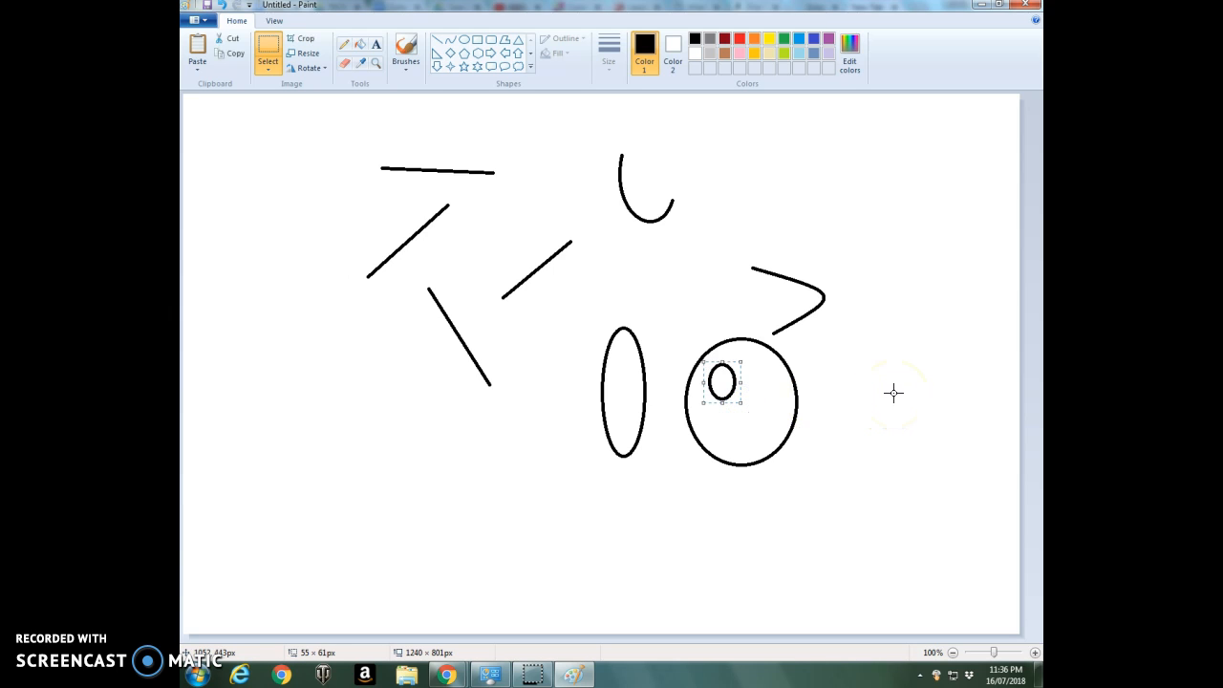
key("ctrl+v")
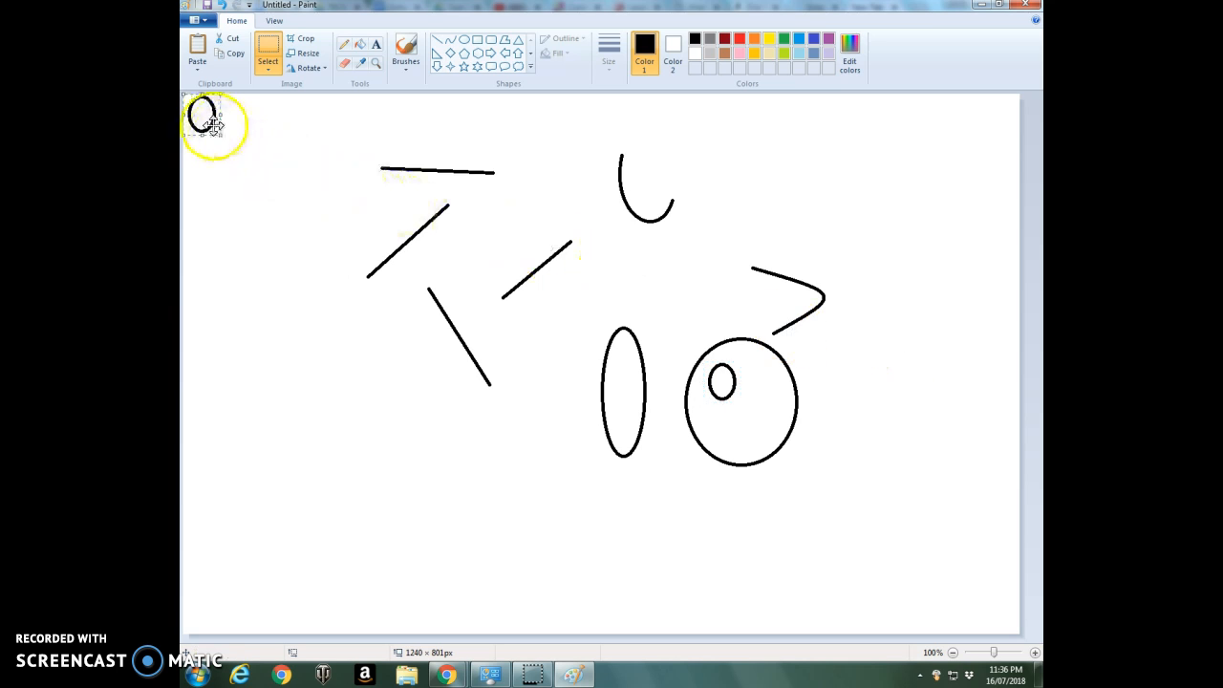
left_click_drag(205, 118, 676, 291)
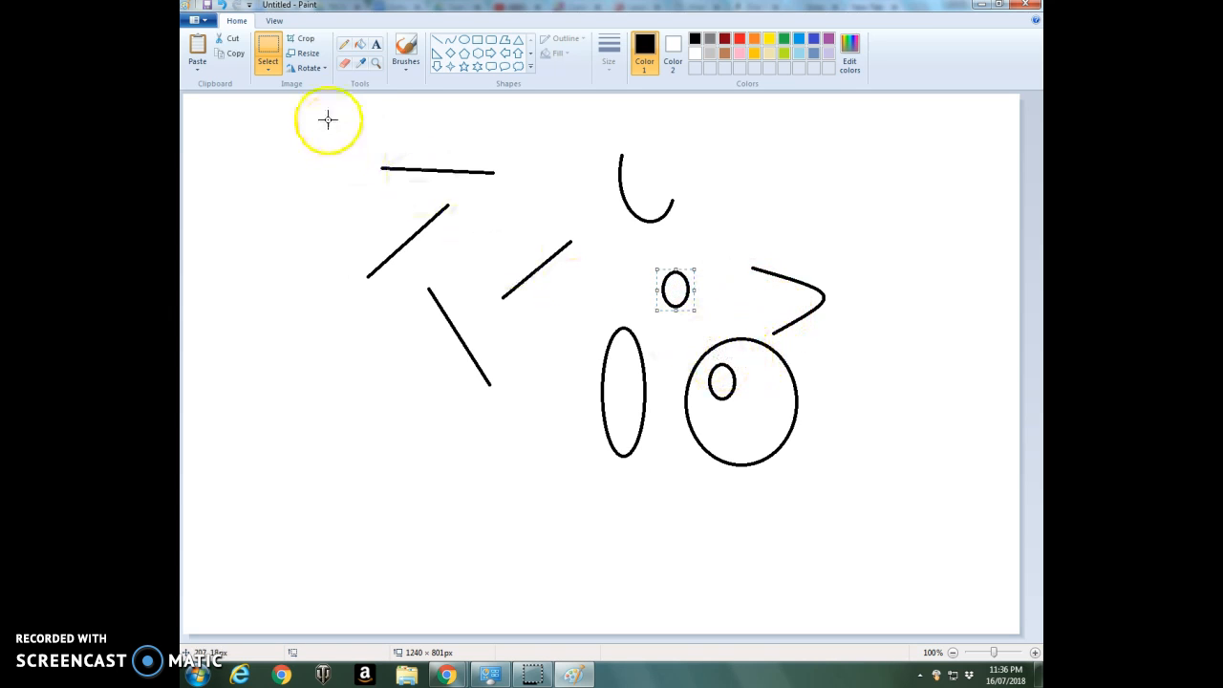
Turn on transparent selection, copy the small inner oval, and place the duplicate beside it inside the circle as a second eye.
left_click(268, 69)
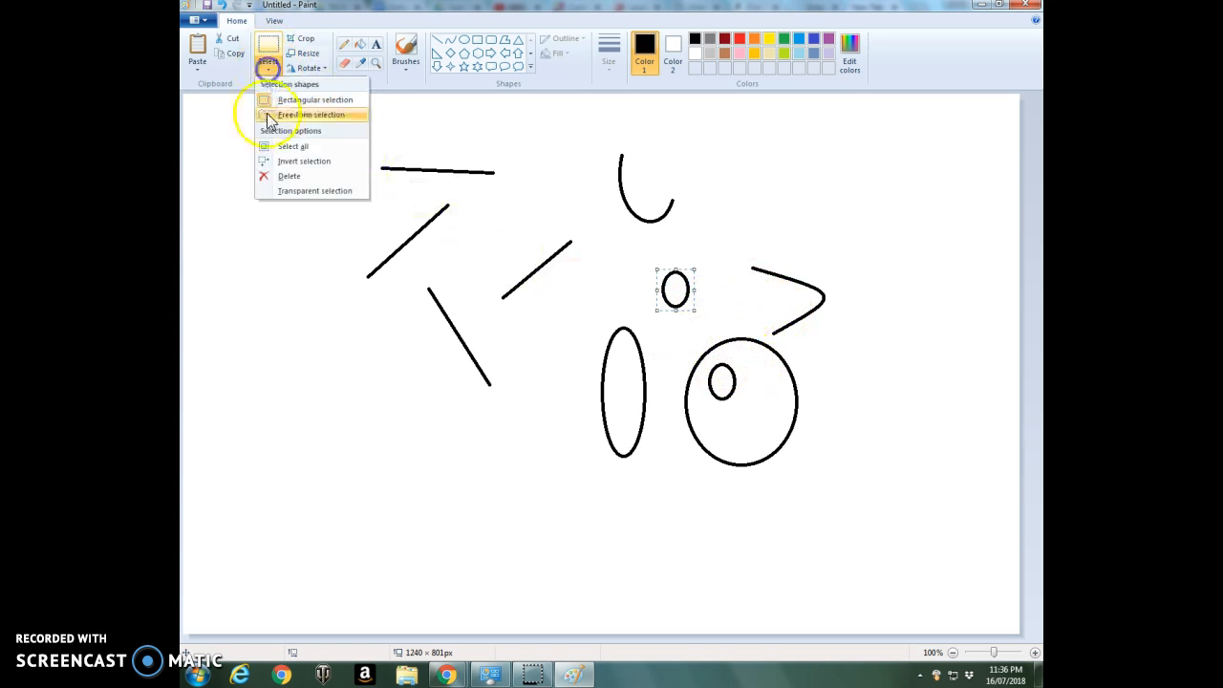
left_click(298, 191)
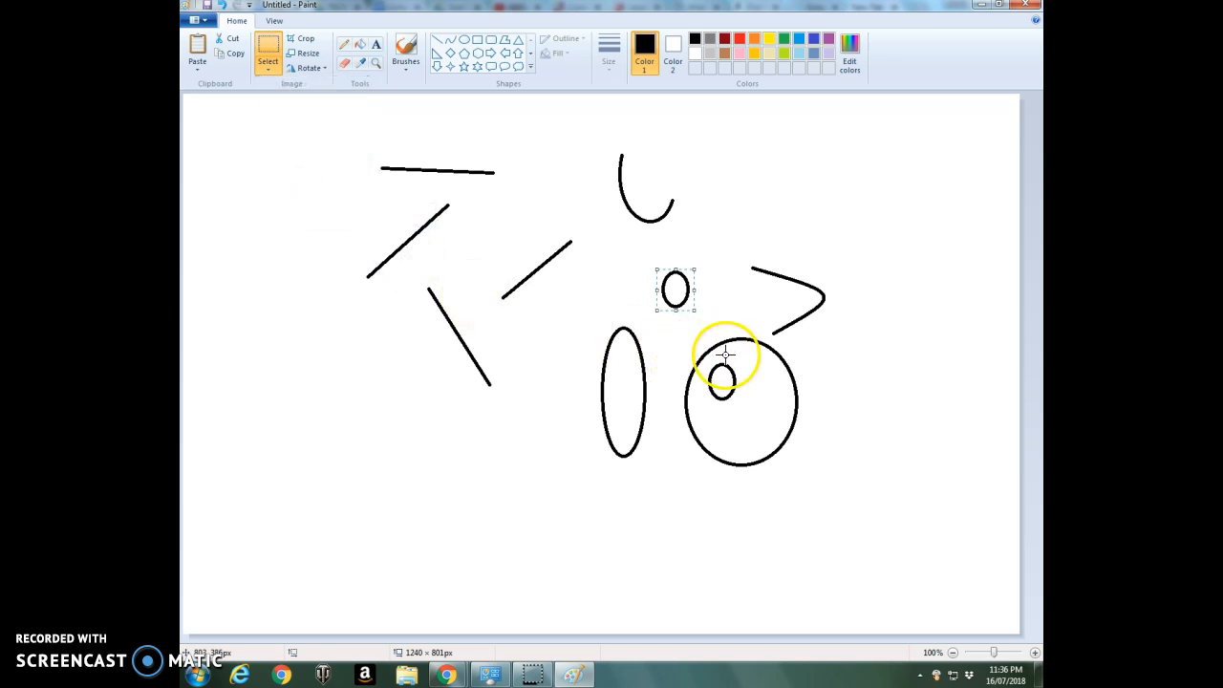
left_click_drag(705, 362, 719, 379)
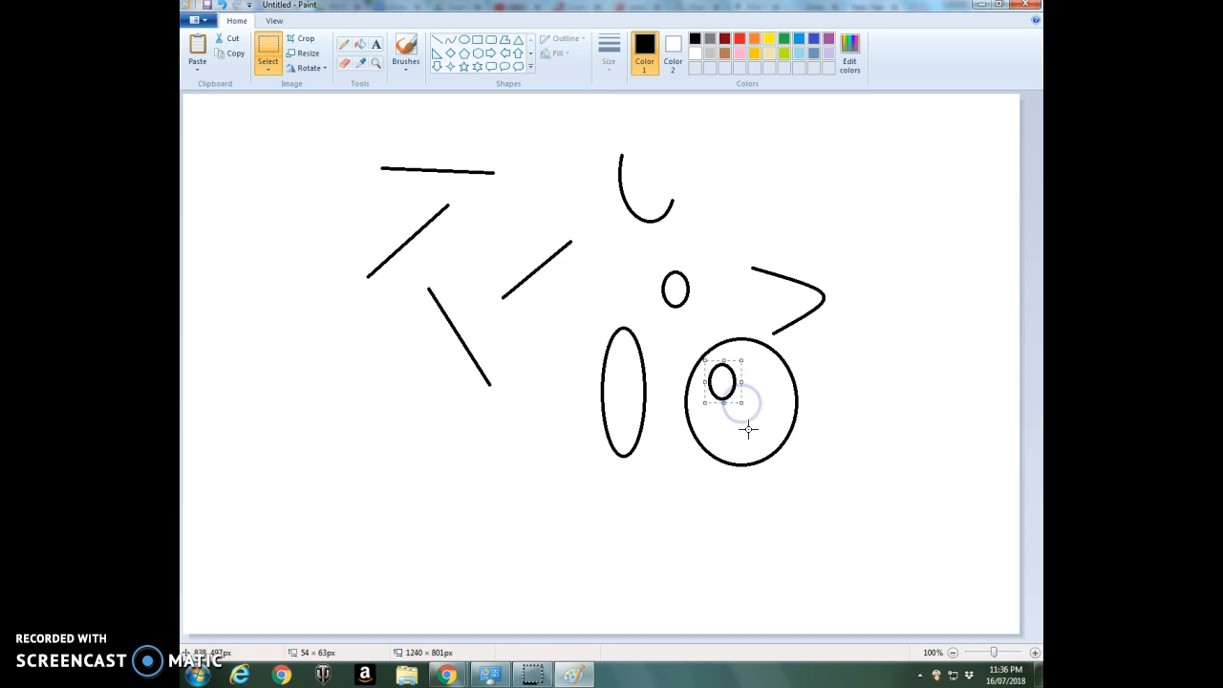
left_click_drag(206, 116, 758, 384)
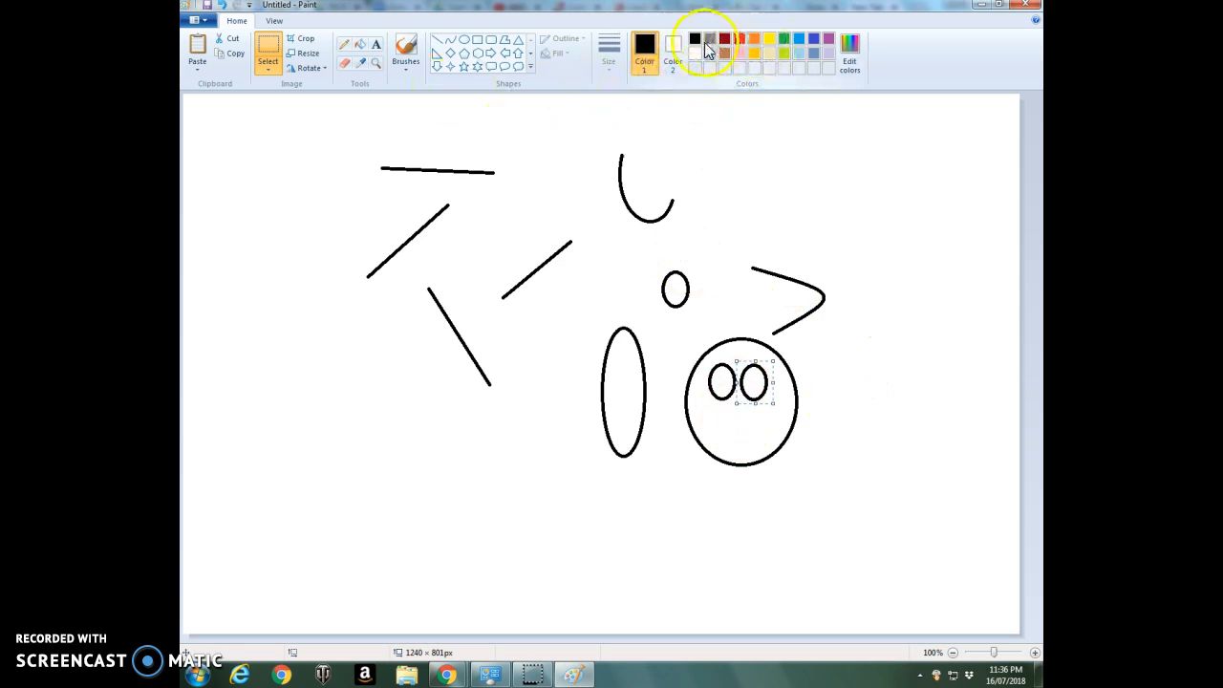
Fill both eye ovals inside the circle with red.
left_click(364, 46)
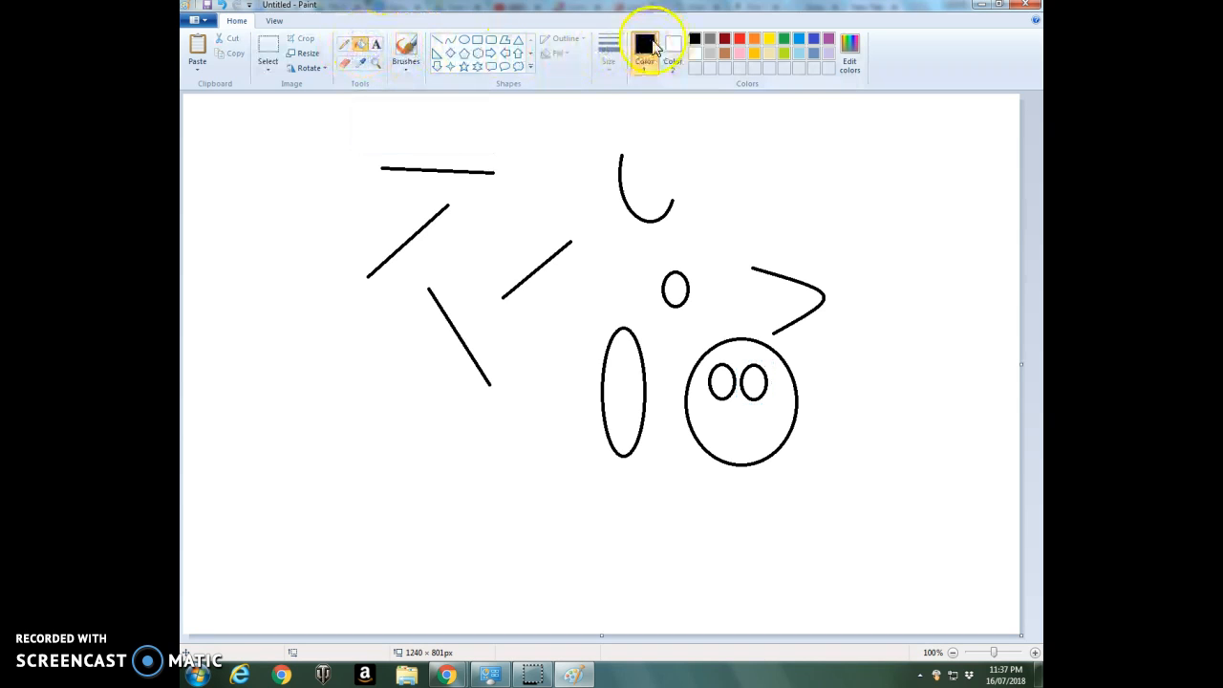
left_click(742, 42)
left_click(724, 380)
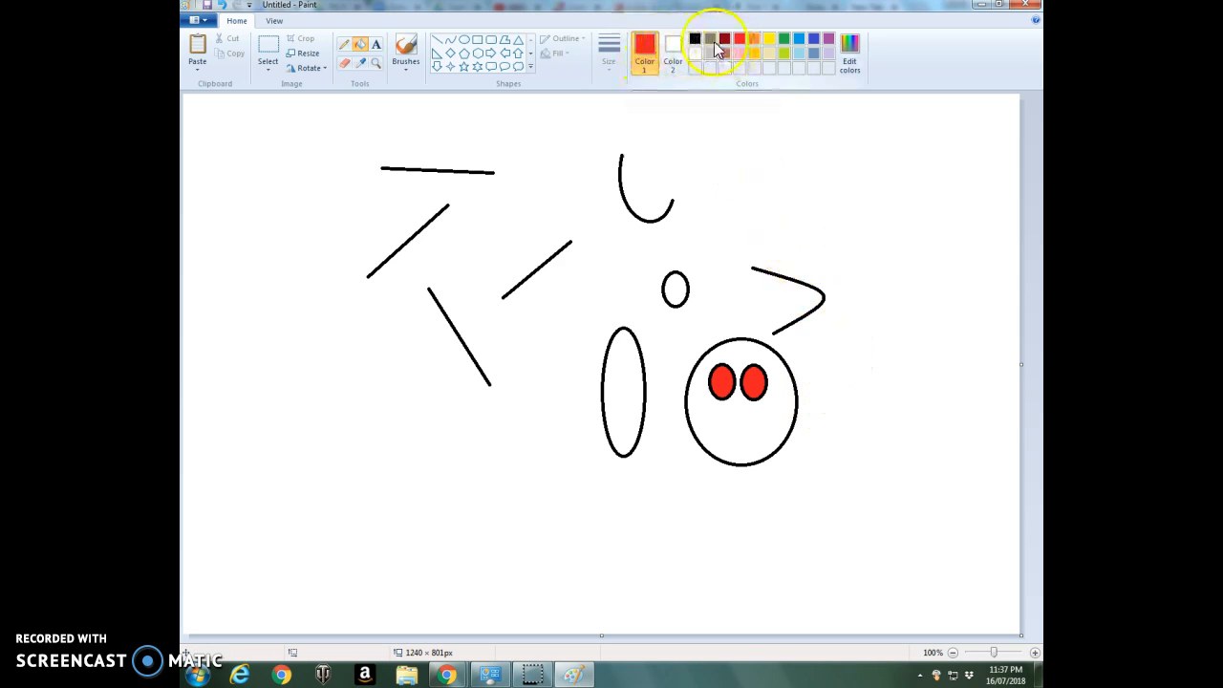
Refill the left eye oval with gray and the right eye oval with yellow.
left_click(723, 382)
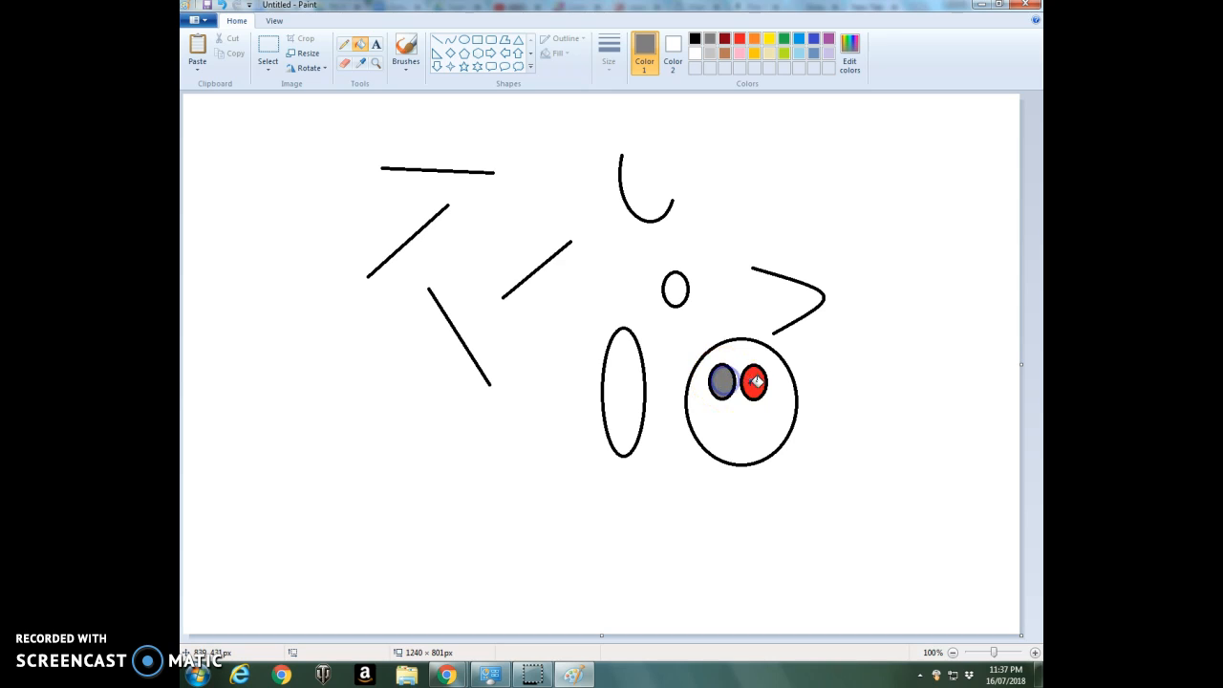
left_click(769, 38)
left_click(754, 382)
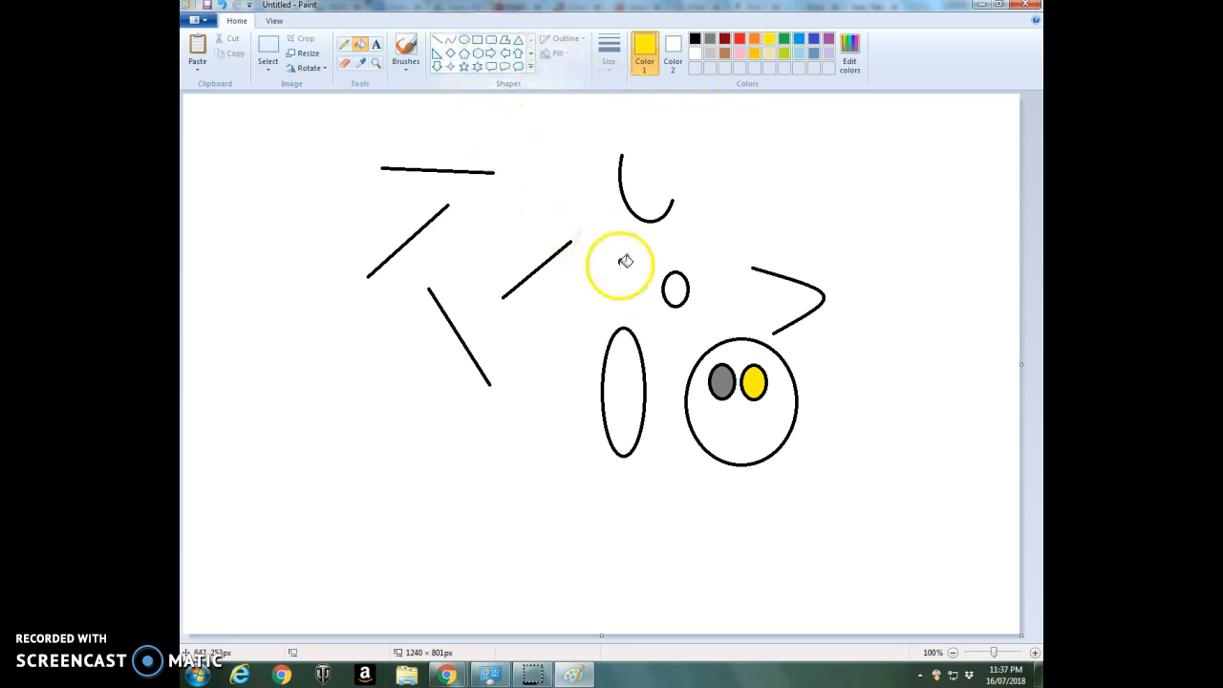
Draw a freehand yellow Pencil stroke below the straight lines and a black one to its right.
left_click(345, 45)
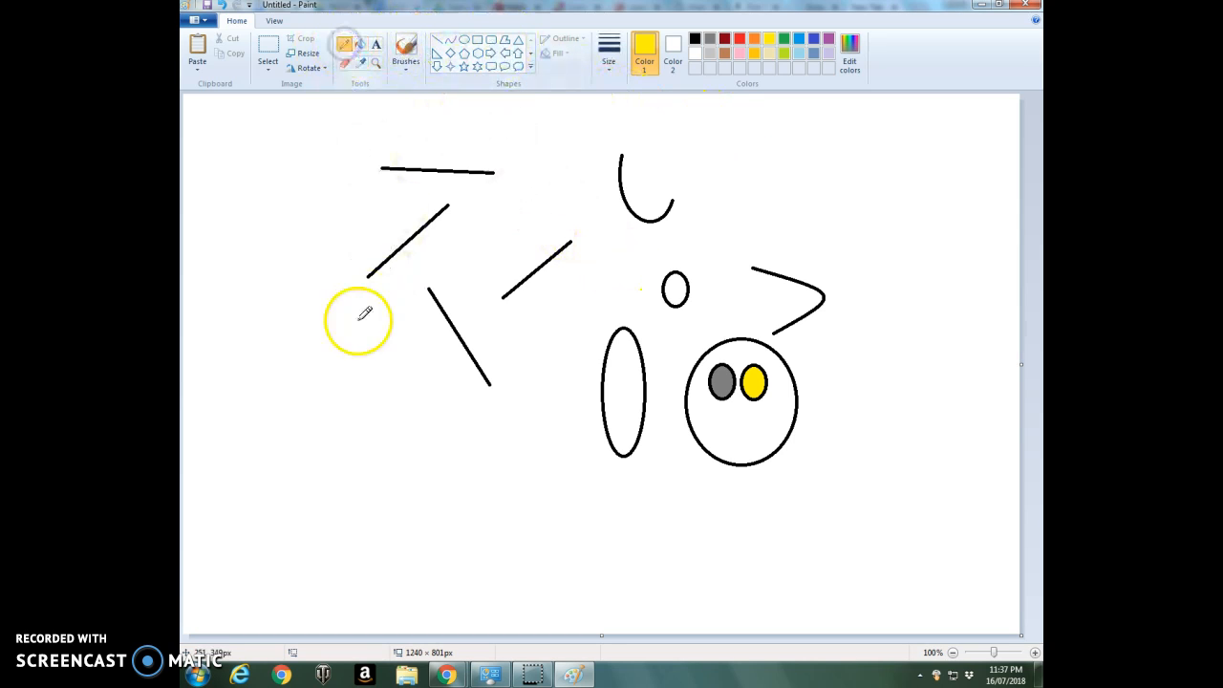
mouse_move(365, 379)
left_mouse_down()
mouse_move(401, 432)
mouse_move(412, 363)
mouse_move(400, 319)
left_mouse_up()
left_click(695, 38)
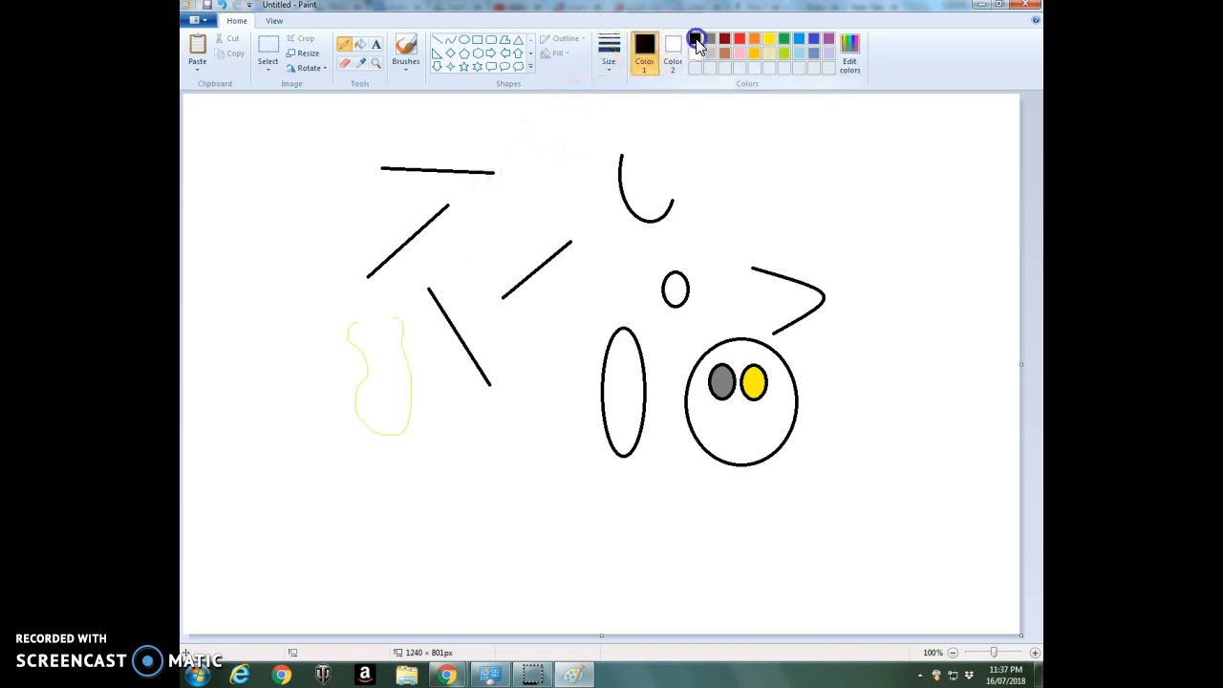
left_click_drag(432, 423, 437, 451)
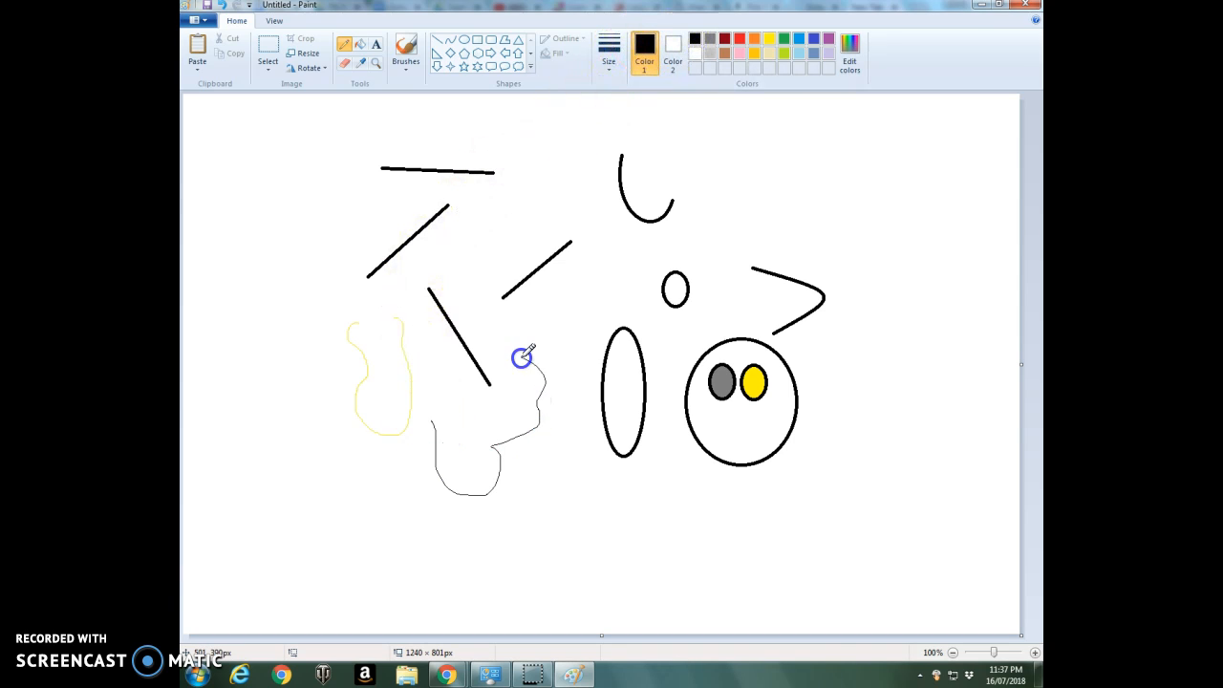
Choose a thicker Pencil size and draw a freehand black stroke in the upper-right area of the canvas.
left_click(609, 52)
left_click(640, 172)
left_click_drag(807, 145, 830, 210)
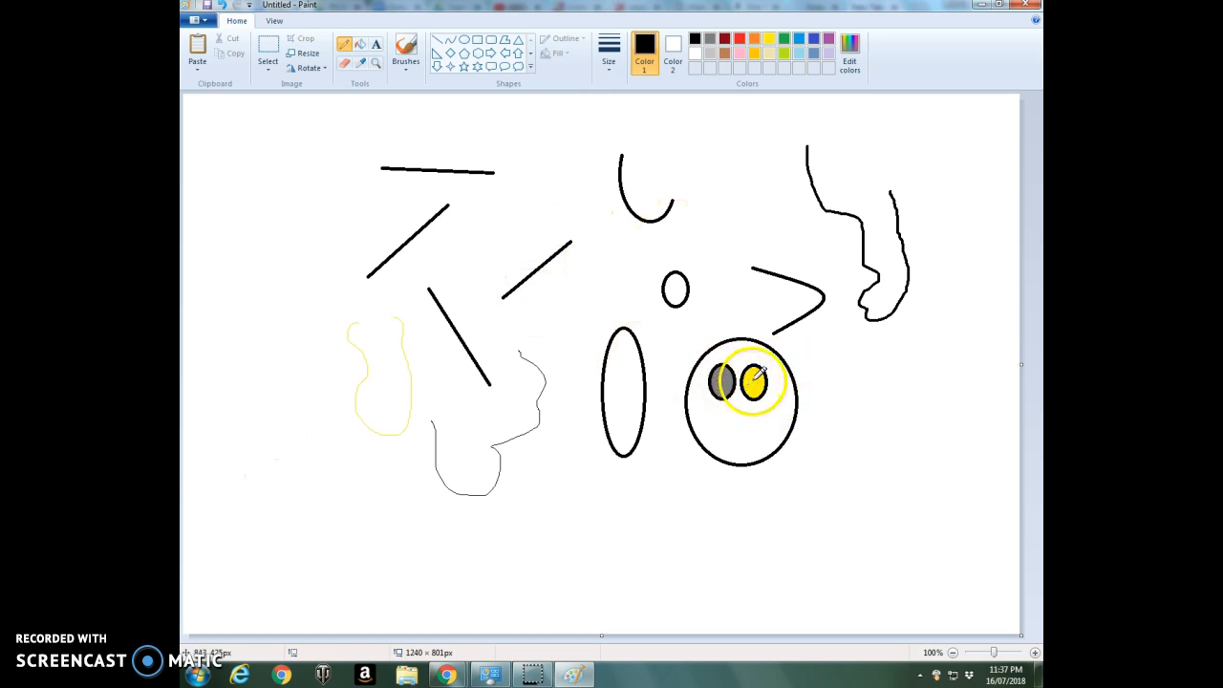
Select the area containing all the drawings, about 958 × 639 px, and delete it to clear the canvas.
left_click(270, 45)
left_click_drag(298, 108, 942, 539)
key("Delete")
left_click(481, 178)
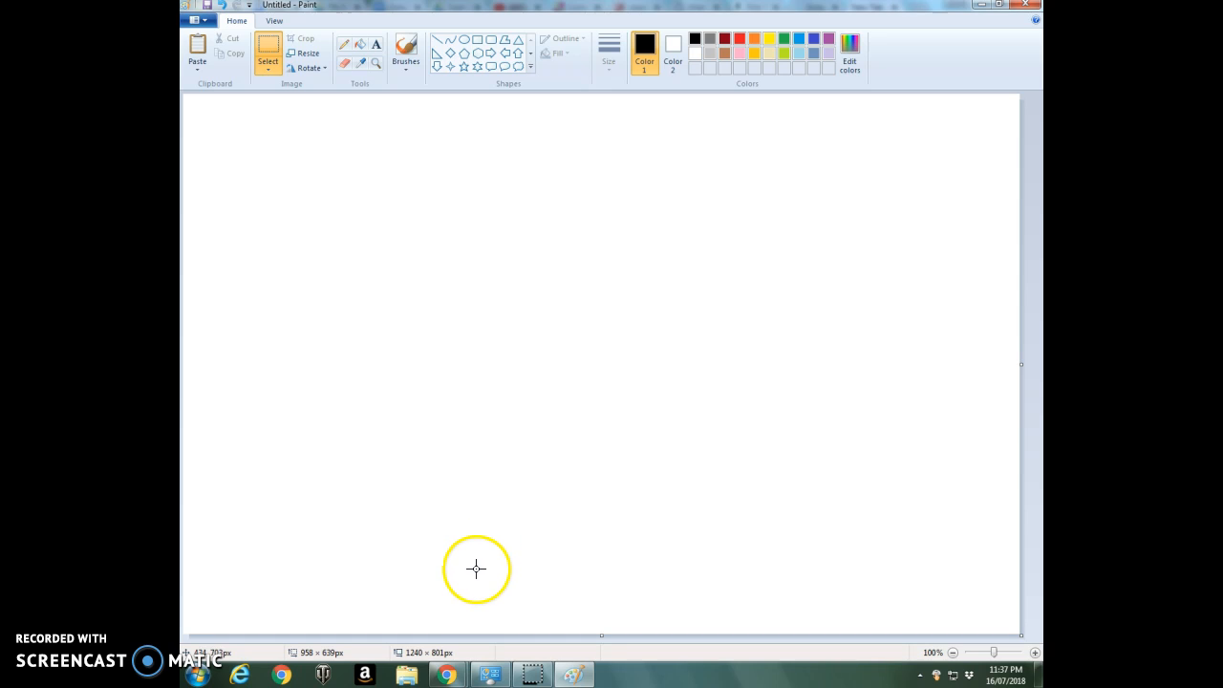
Switch to the Chrome window with the new tab and search Google for "bugs bunny".
mouse_move(449, 676)
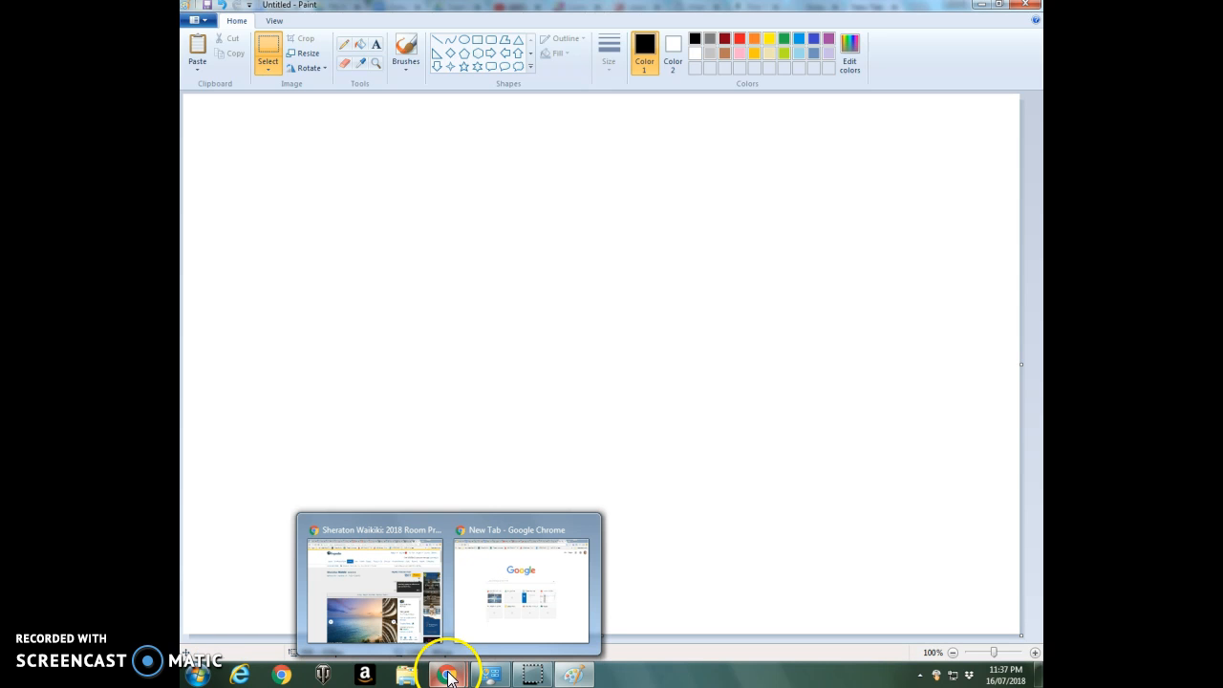
left_click(500, 606)
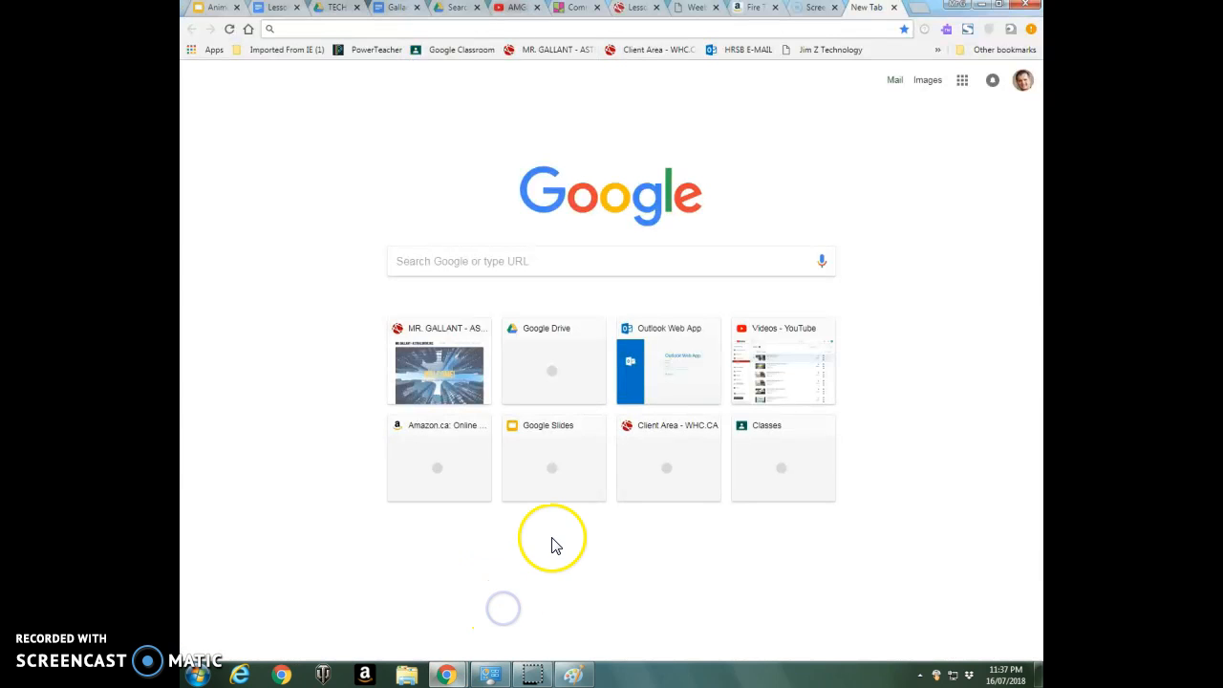
left_click(550, 263)
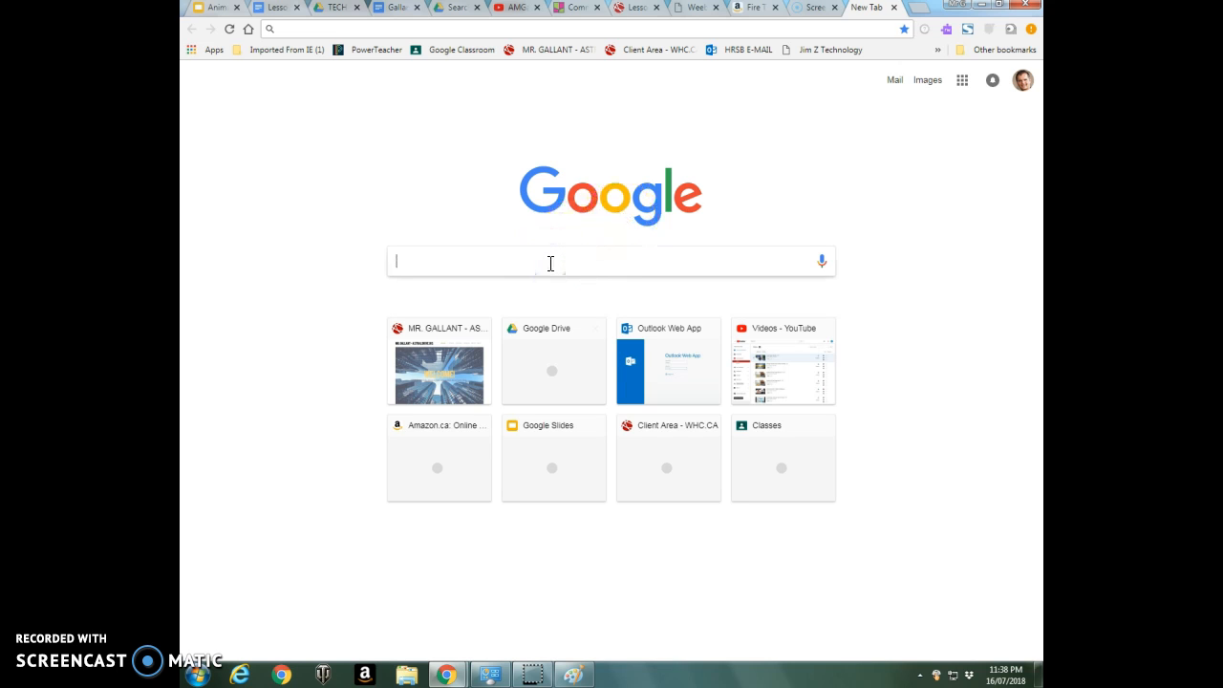
type("bugs bunny")
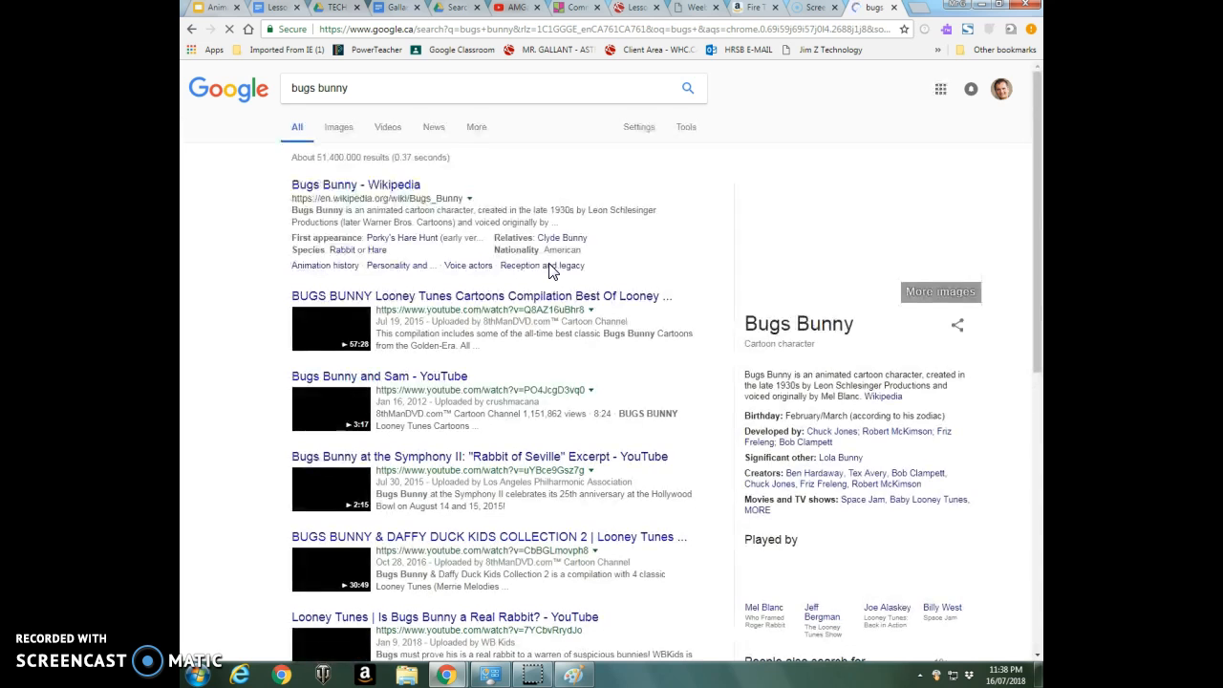
left_click(540, 294)
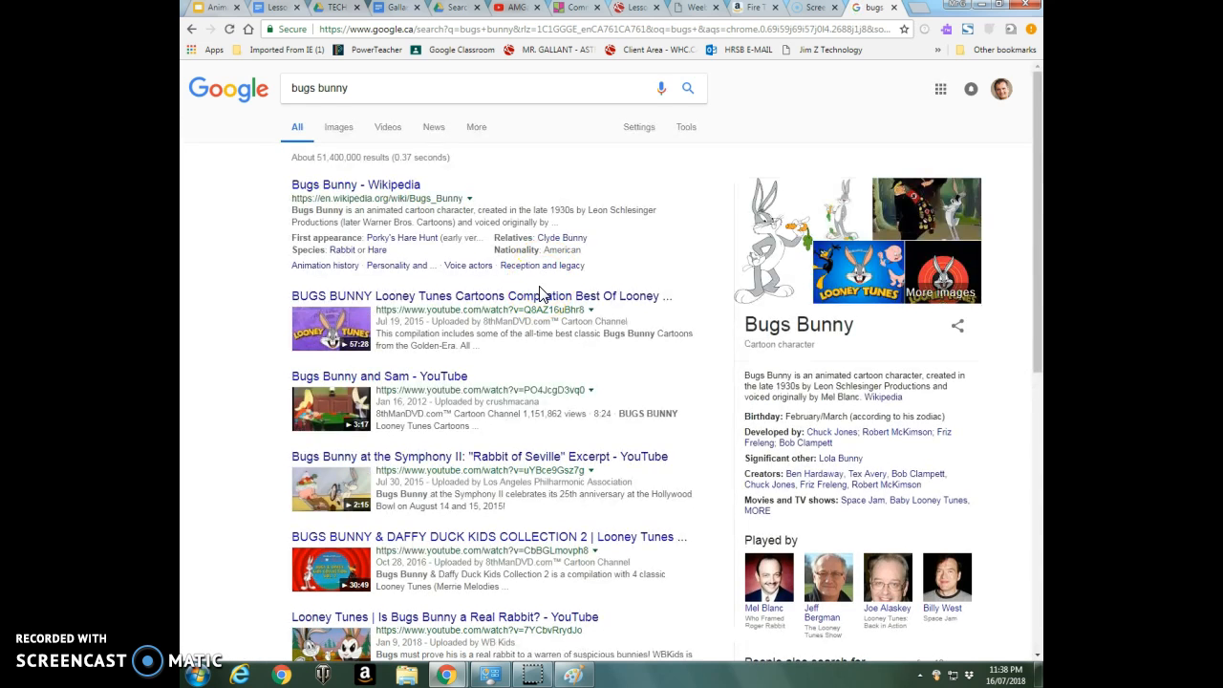
Open the first Bugs Bunny picture in the image results, copy the image, and switch back to Paint.
left_click(344, 131)
left_click(228, 245)
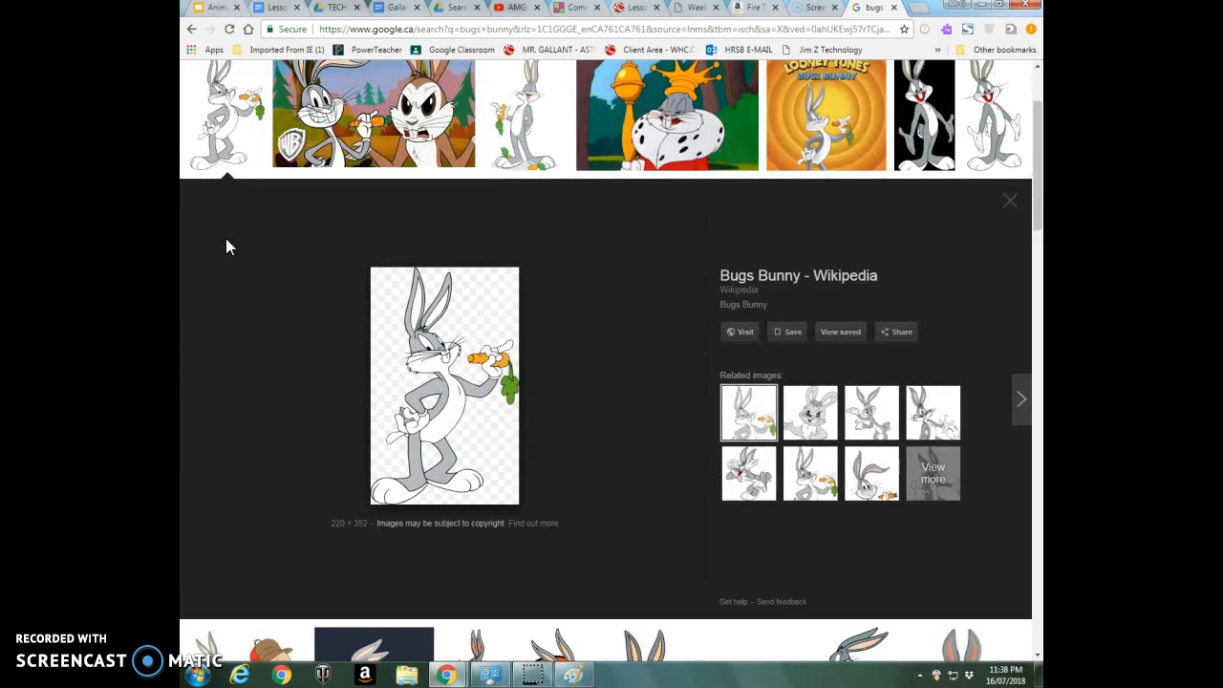
right_click(443, 381)
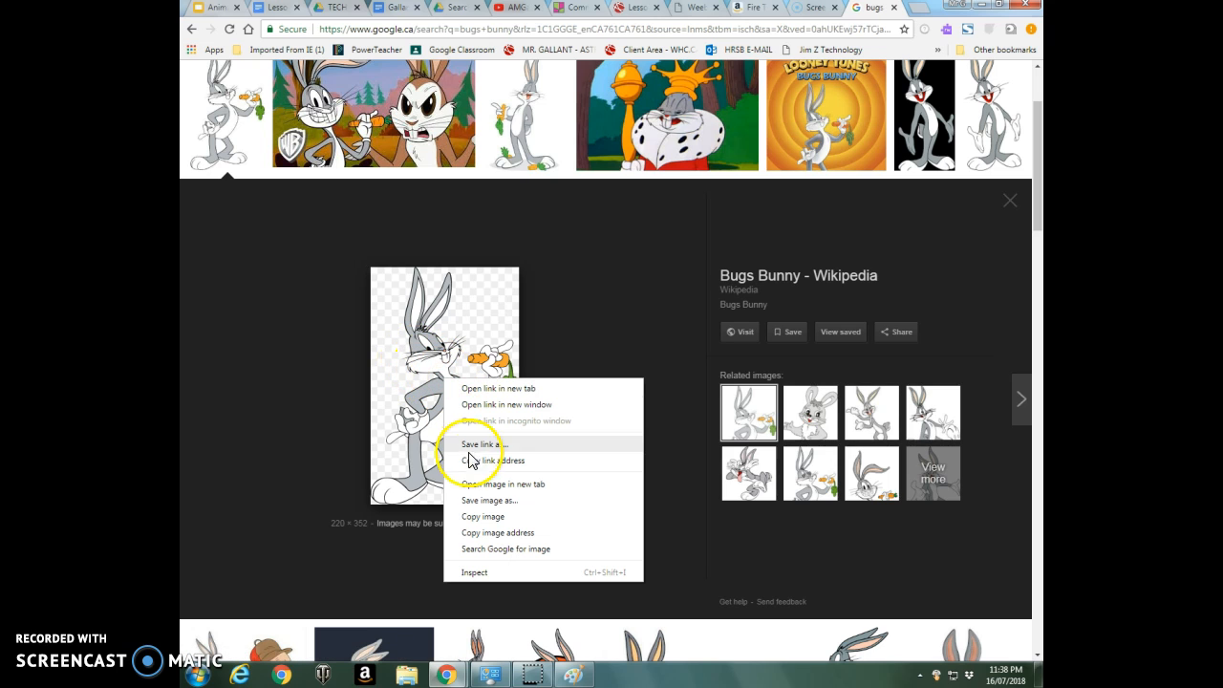
left_click(490, 517)
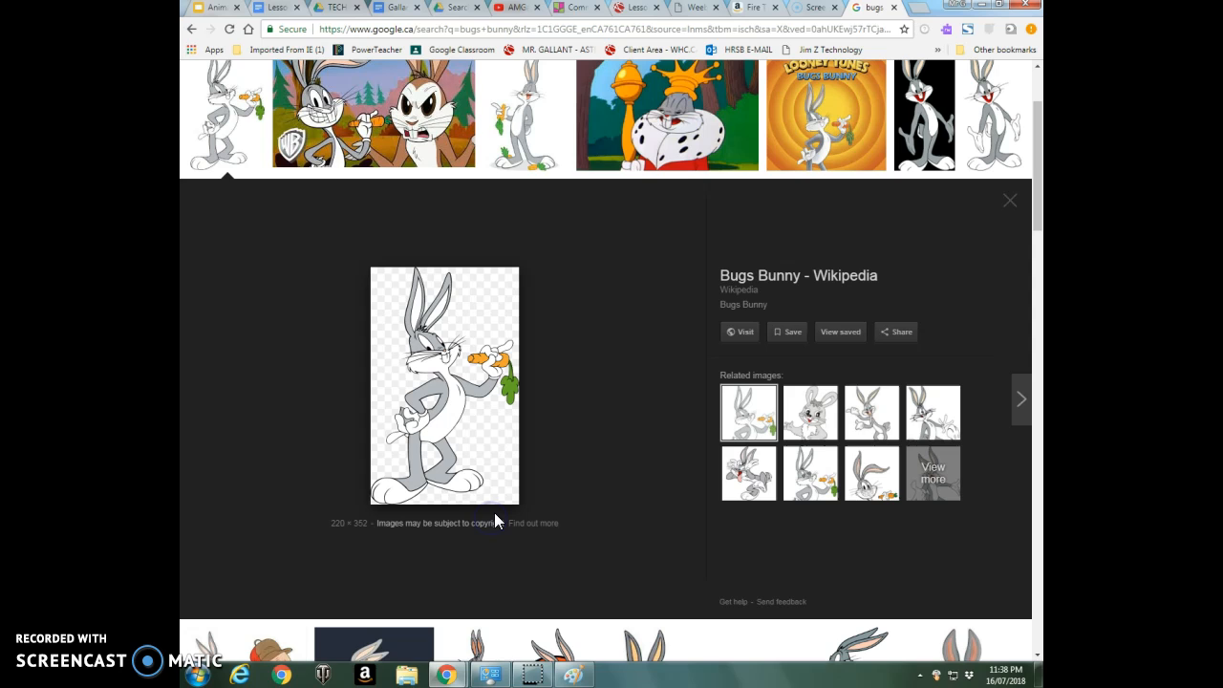
left_click(578, 675)
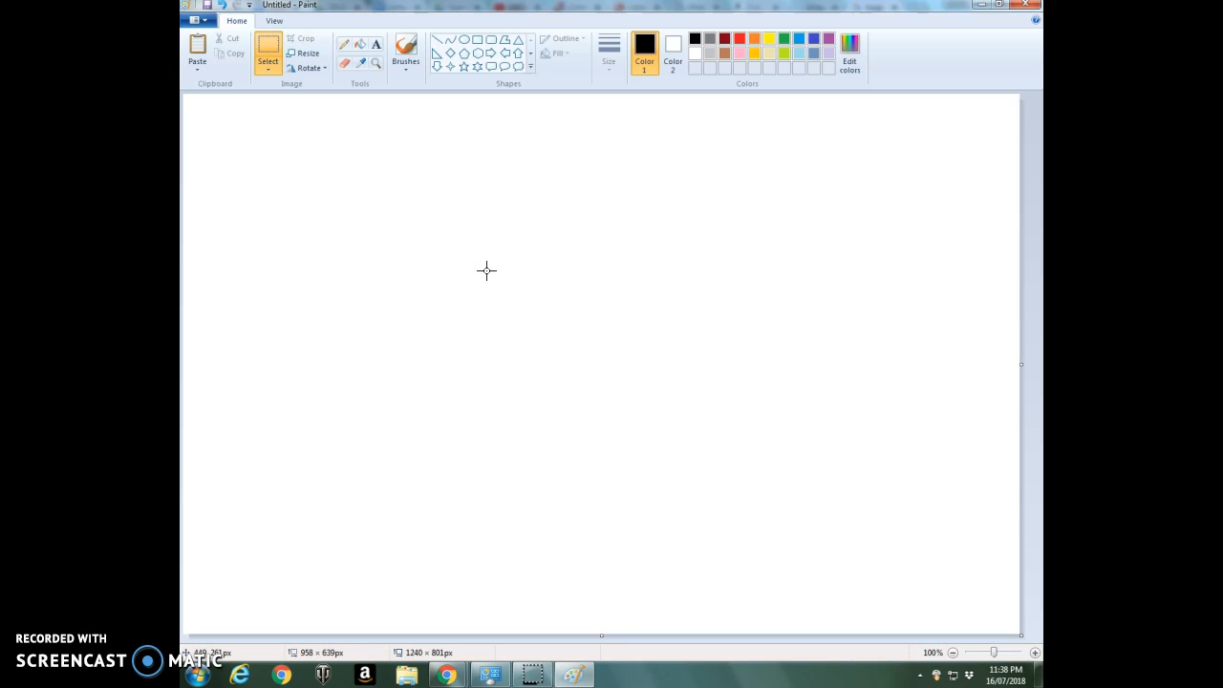
Paste the copied Bugs Bunny picture onto the canvas and fill all its black background areas with white.
key("ctrl+v")
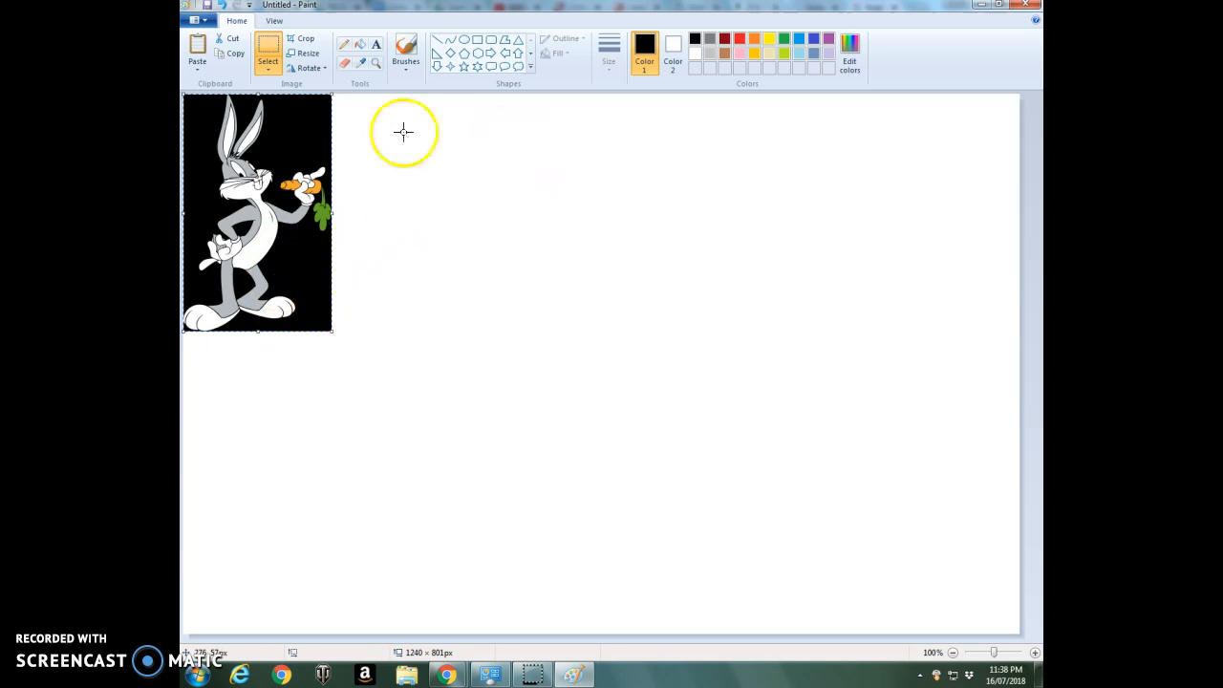
left_click(363, 50)
left_click(642, 59)
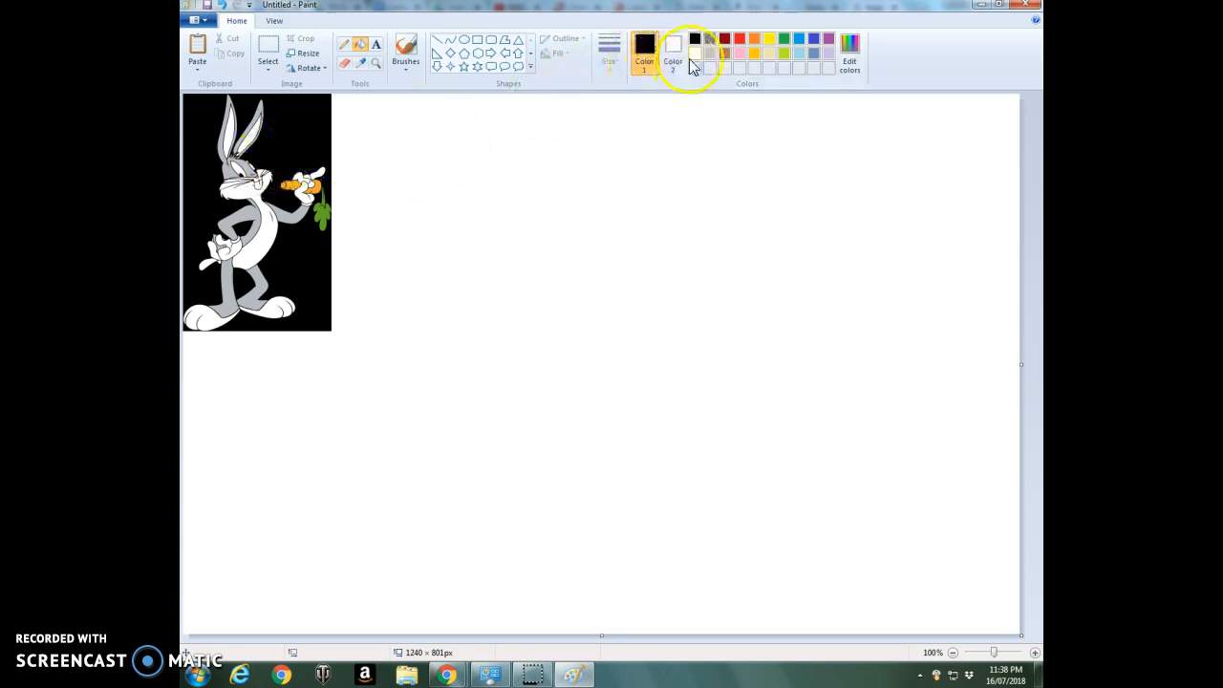
left_click(696, 54)
left_click(289, 118)
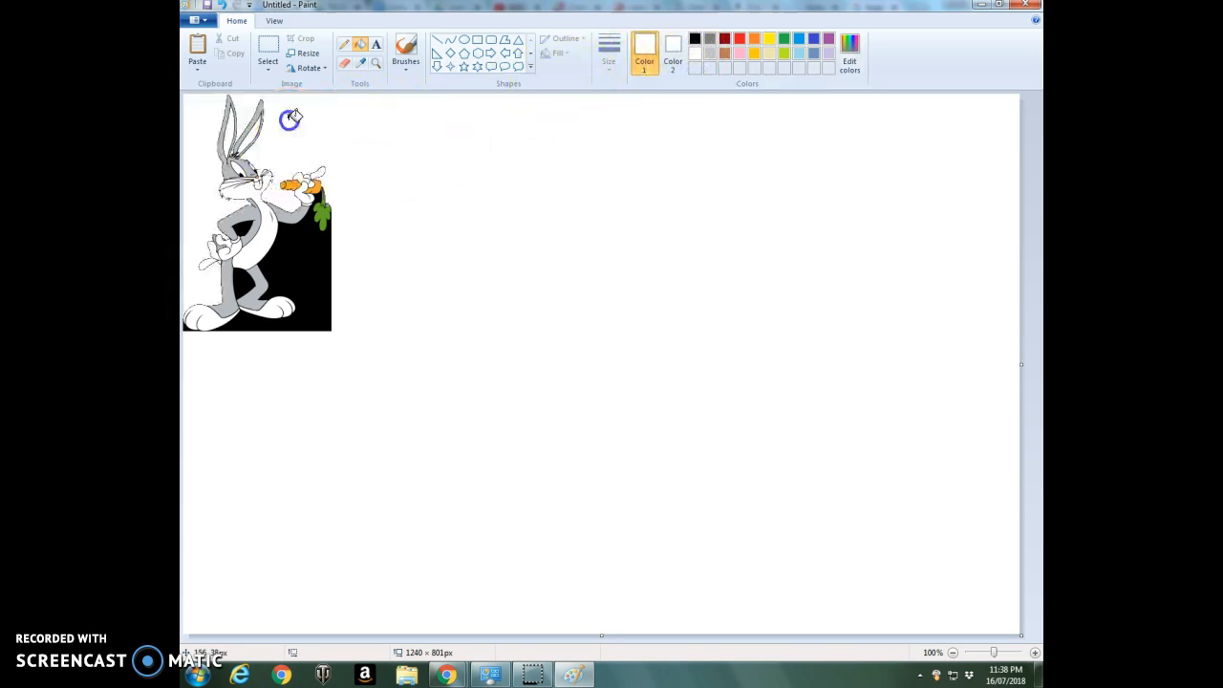
left_click(306, 245)
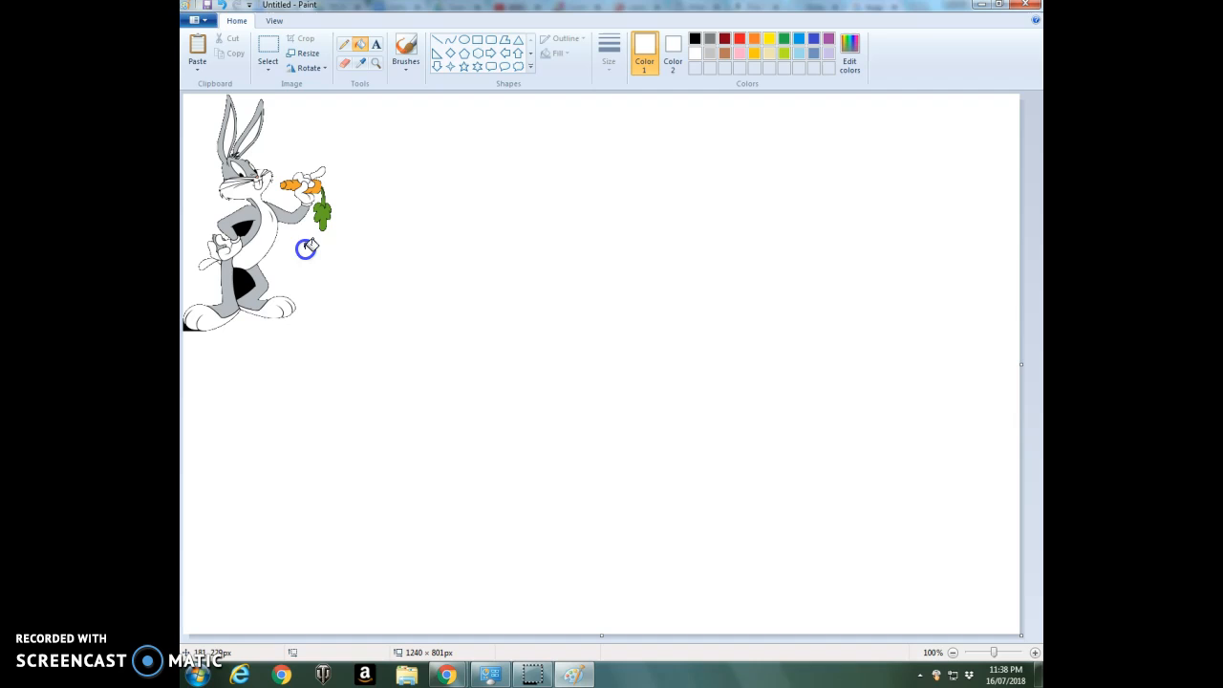
left_click(246, 227)
left_click(243, 283)
left_click(189, 326)
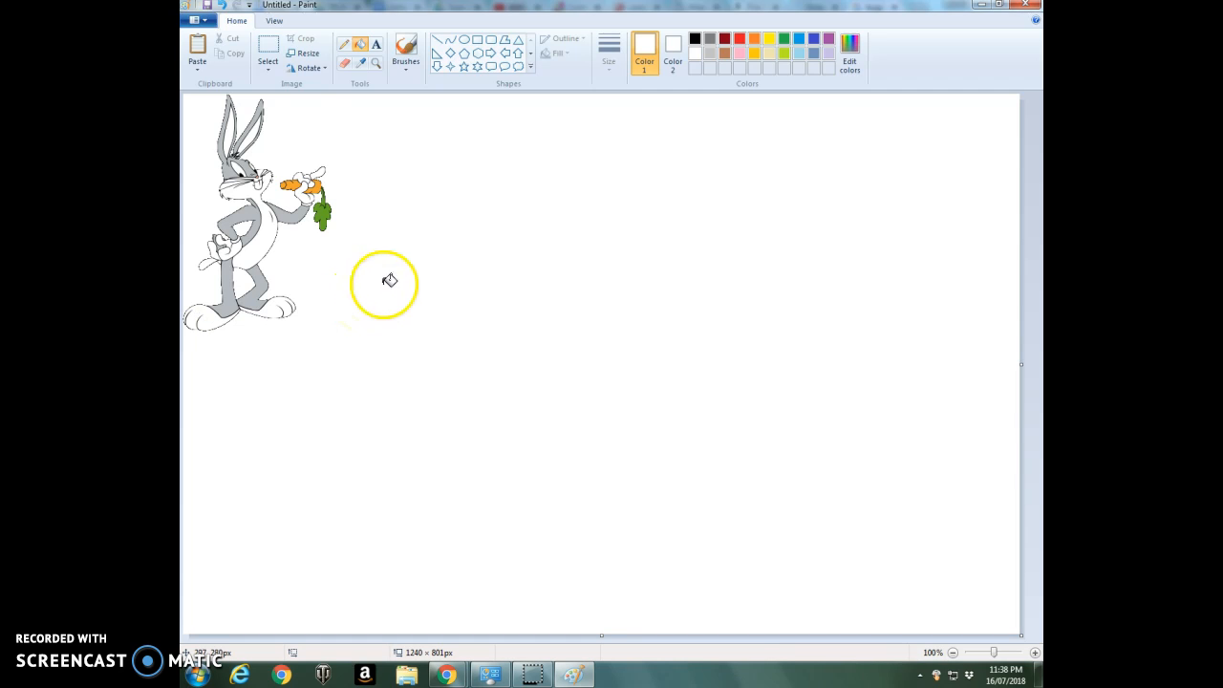
Draw a narrow, pointed ear outline with an inner contour beside Bugs Bunny, using the Pencil in black.
left_click(345, 44)
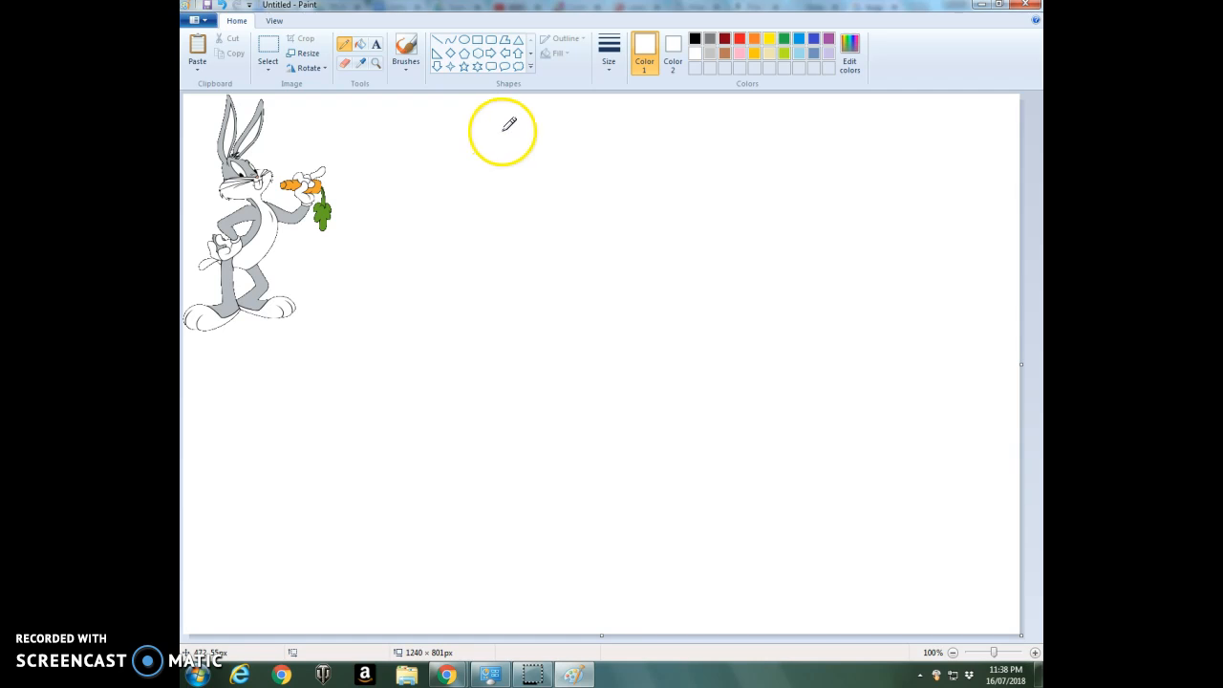
left_click(515, 164)
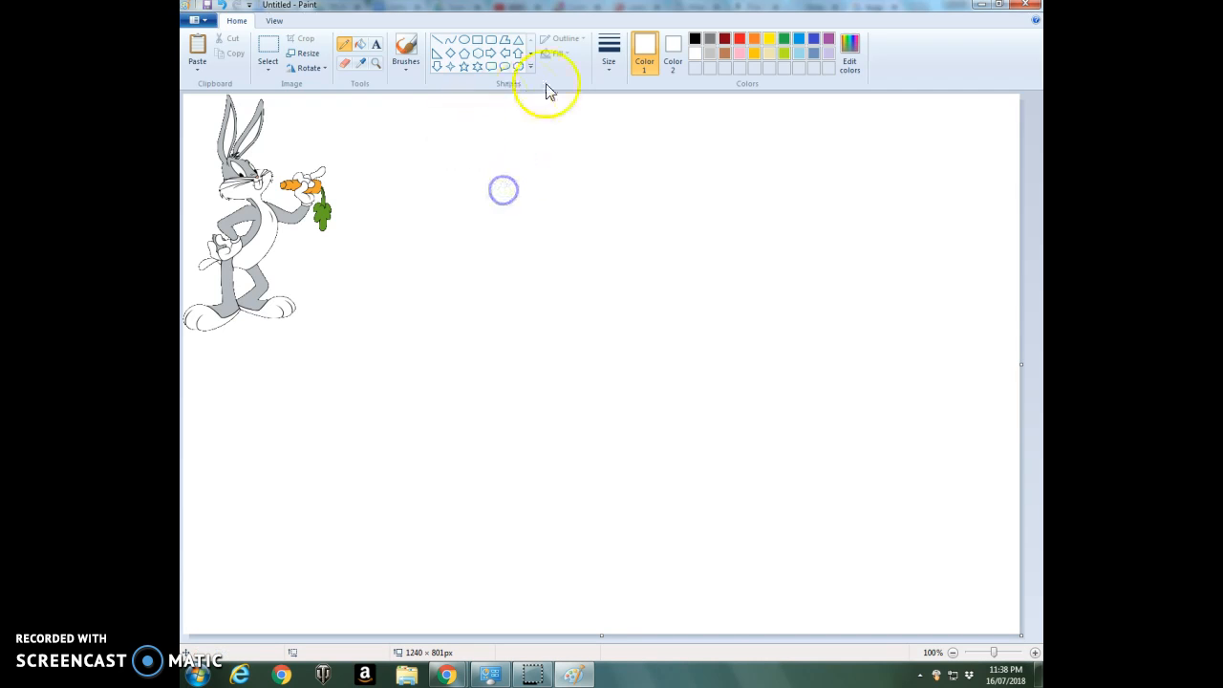
left_click(695, 39)
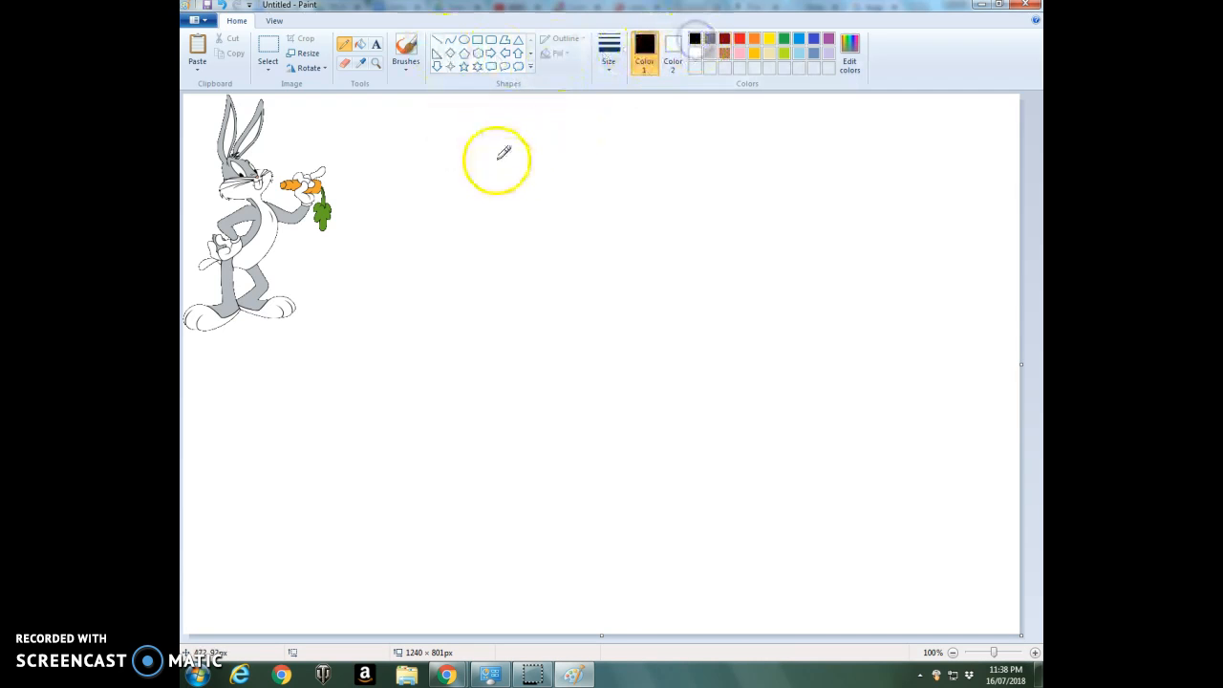
left_click_drag(475, 167, 472, 187)
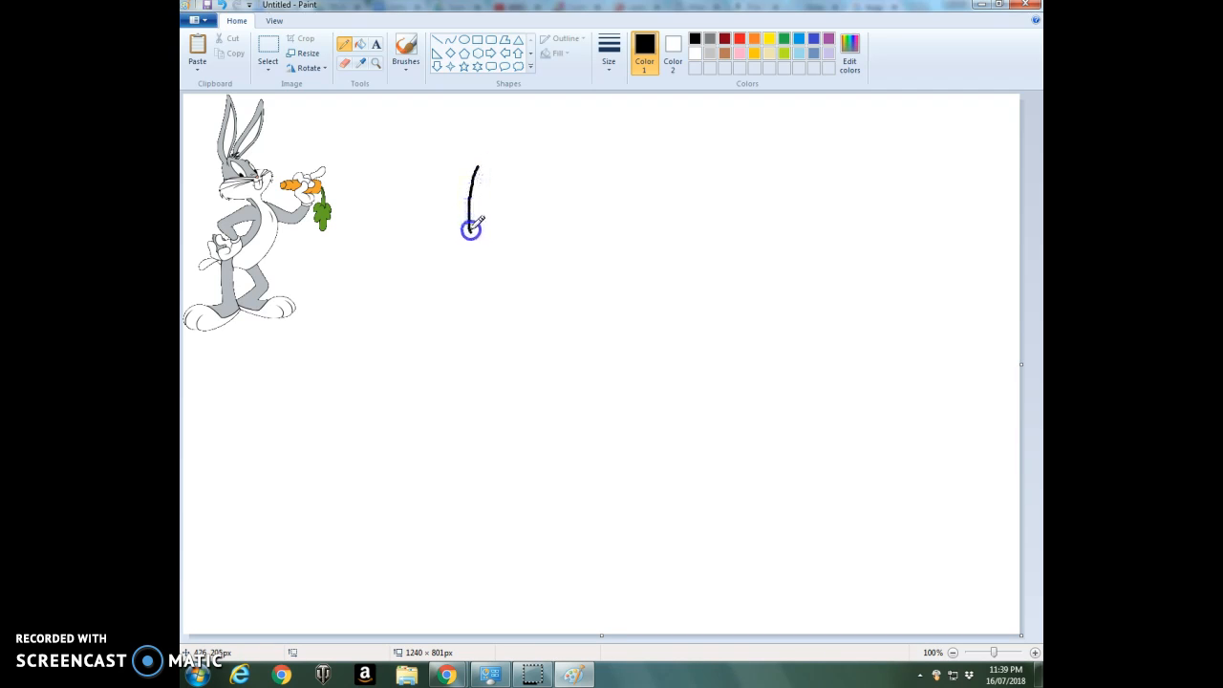
left_click_drag(477, 168, 492, 187)
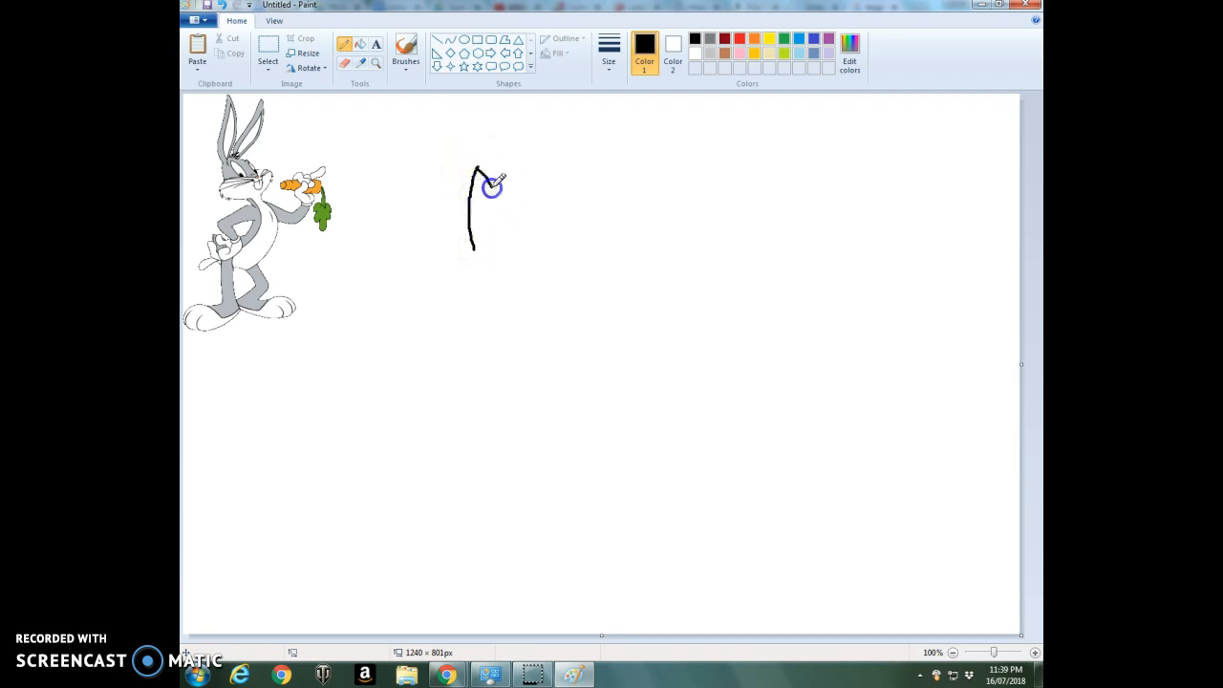
left_click_drag(479, 251, 477, 251)
left_click_drag(481, 180, 480, 181)
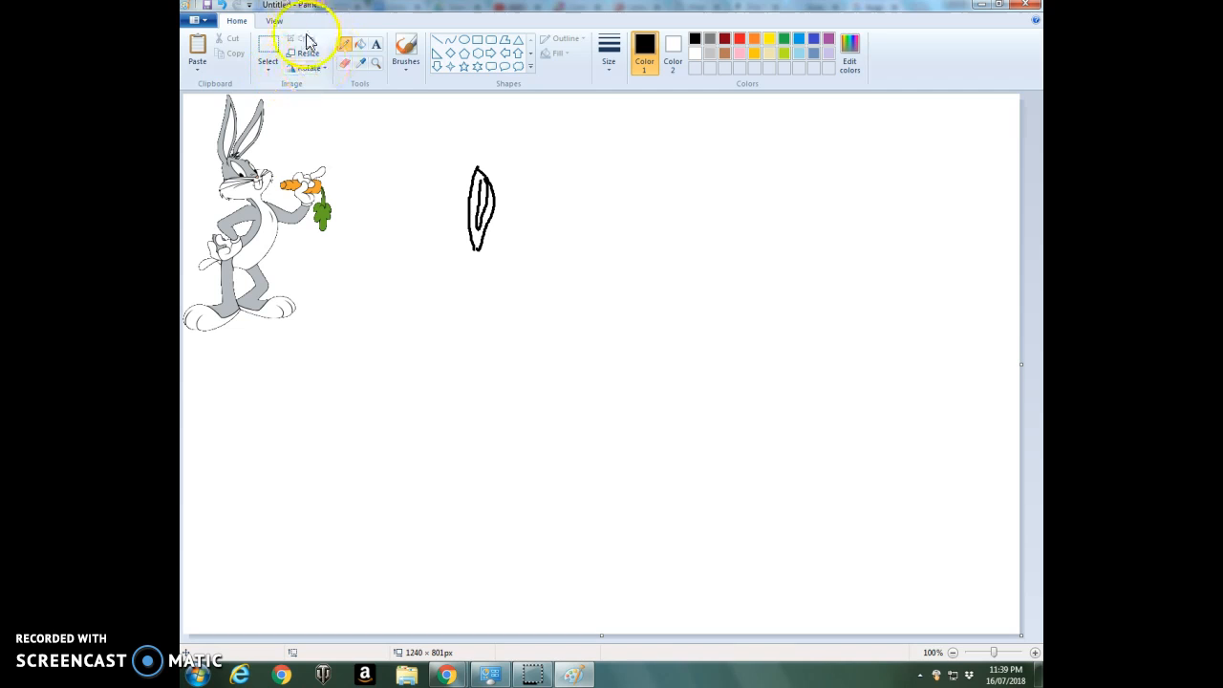
left_click(271, 22)
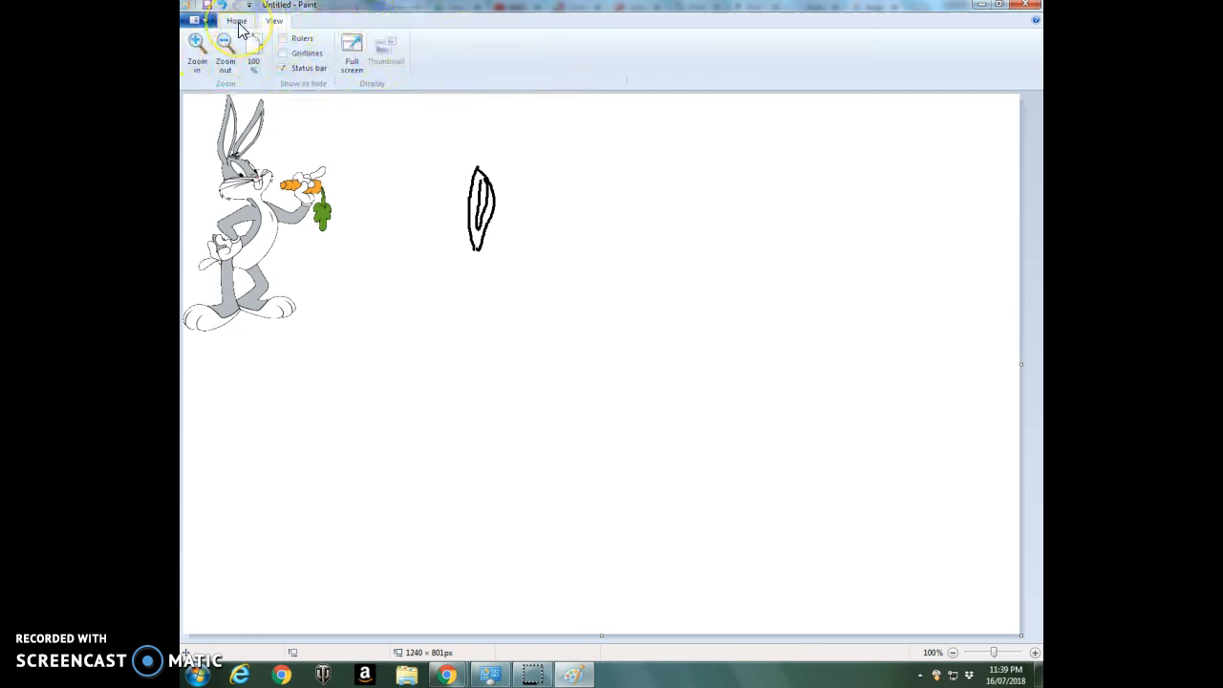
left_click(237, 22)
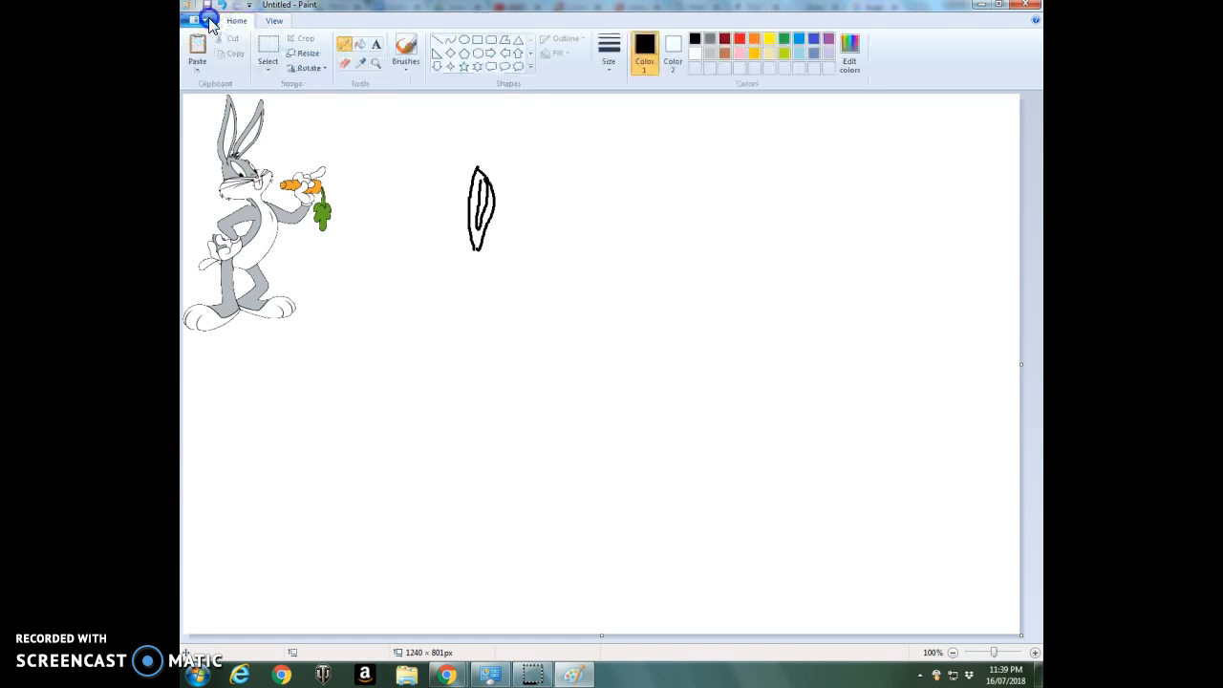
left_click(209, 21)
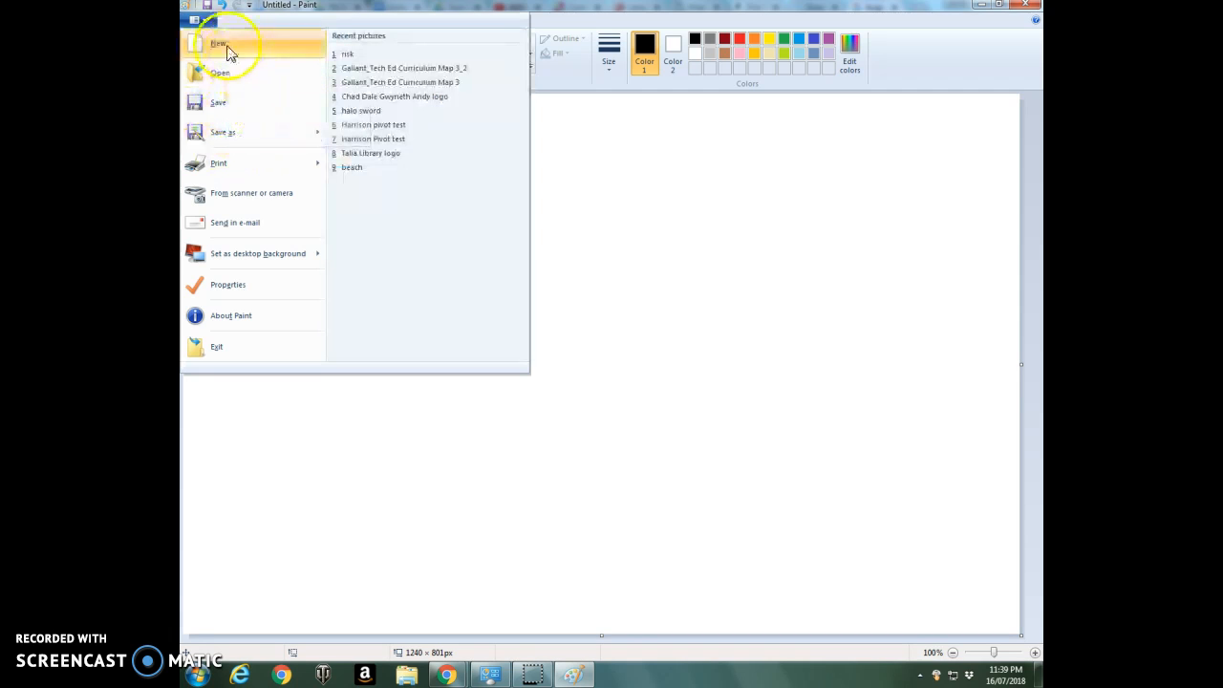
left_click(205, 21)
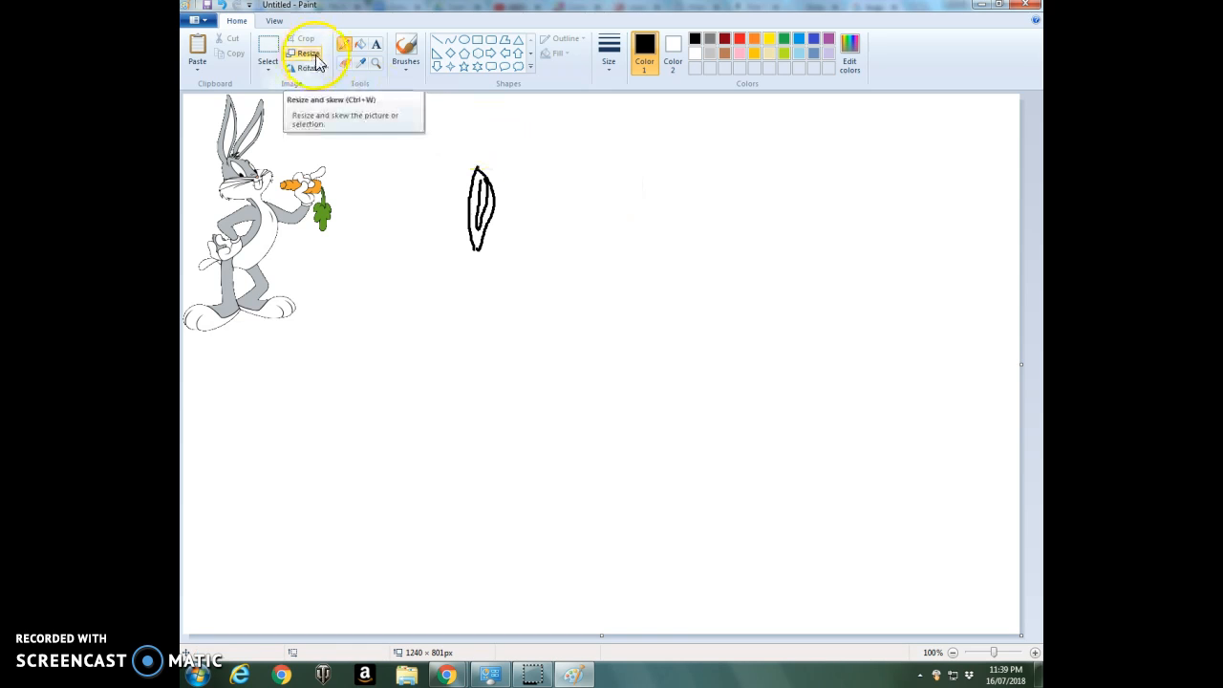
Select the Bugs Bunny picture, about 232 × 383 px, resize it to 50% horizontally and vertically, and move it right of the ear drawing.
left_click(268, 46)
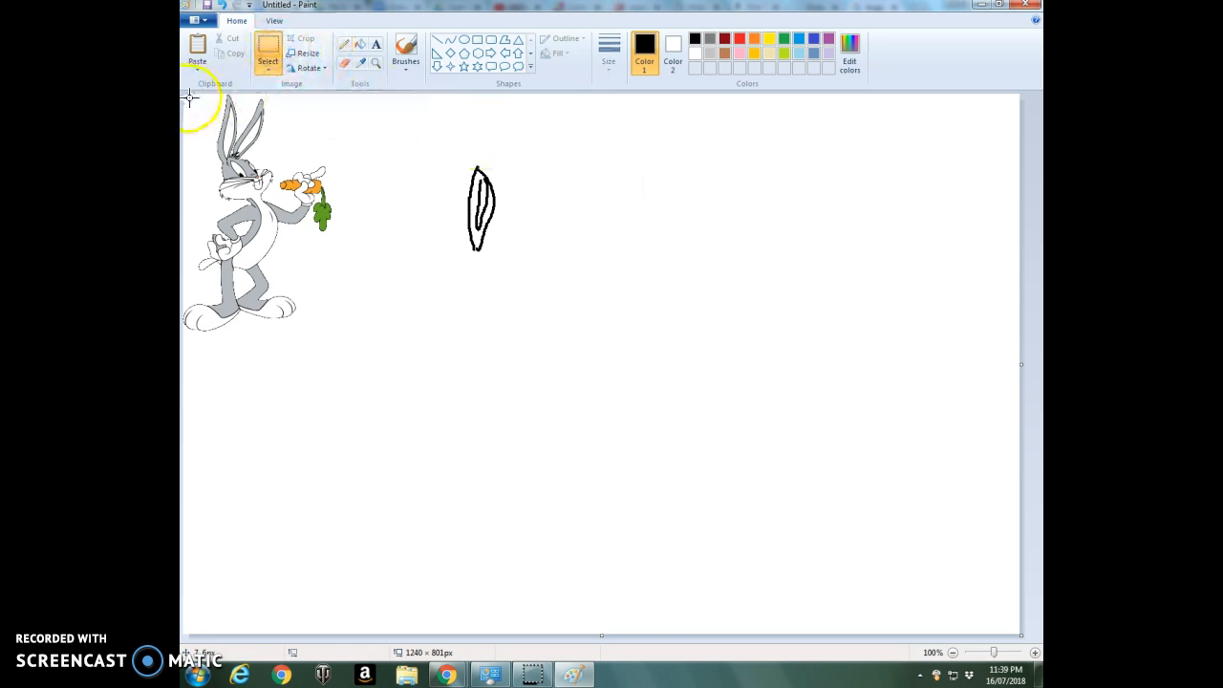
left_click_drag(190, 98, 344, 355)
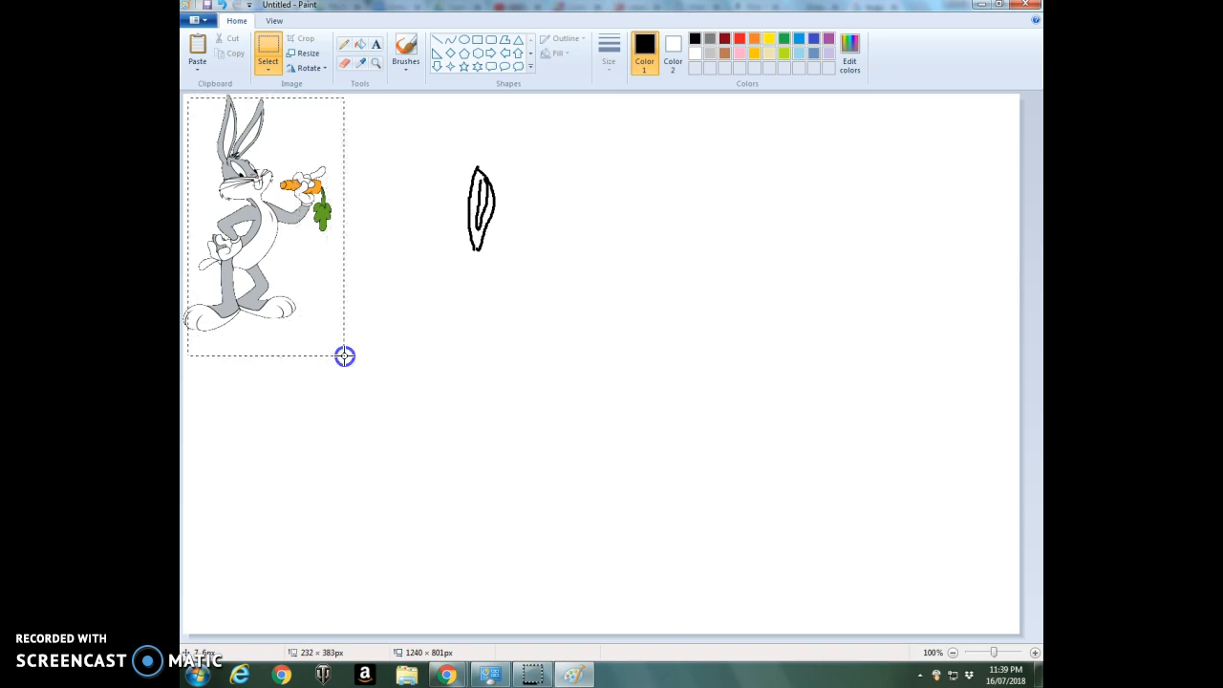
left_click(306, 54)
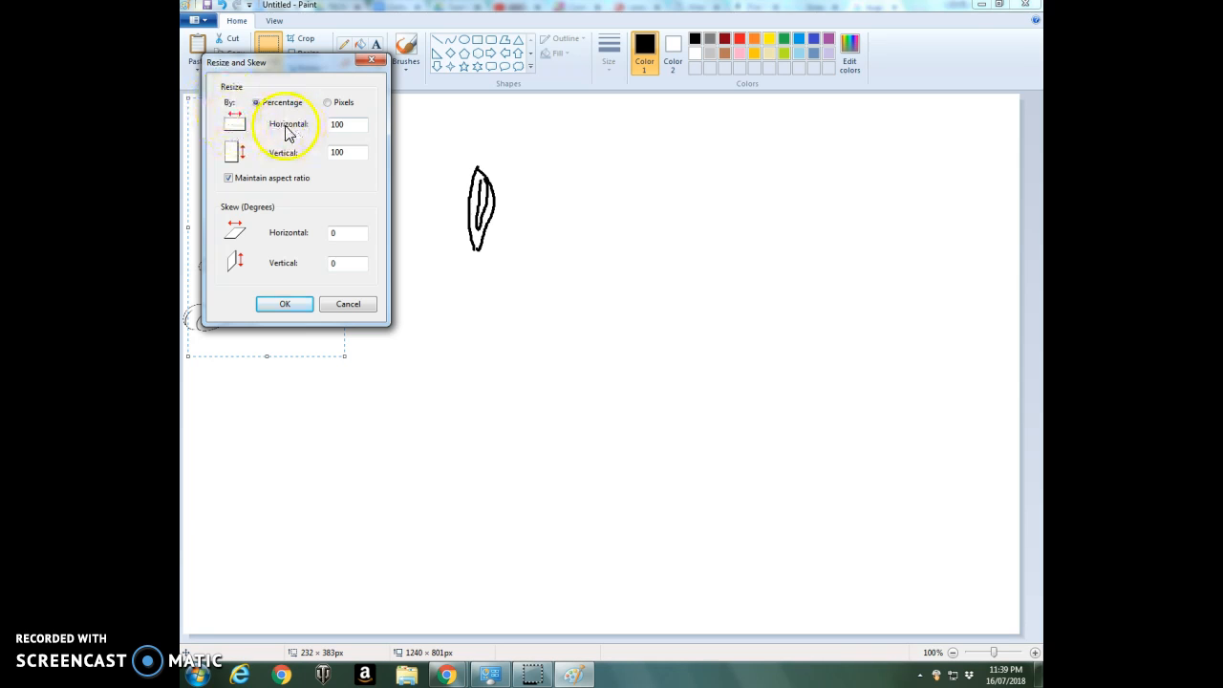
left_click(328, 125)
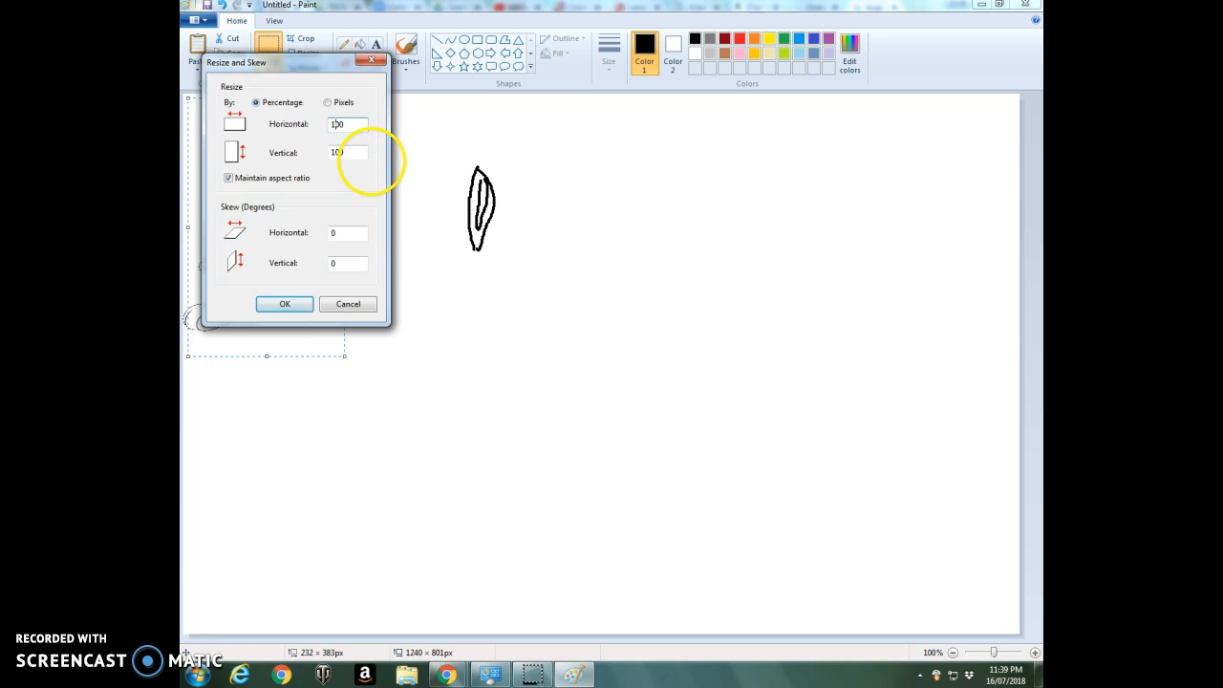
left_click(353, 124)
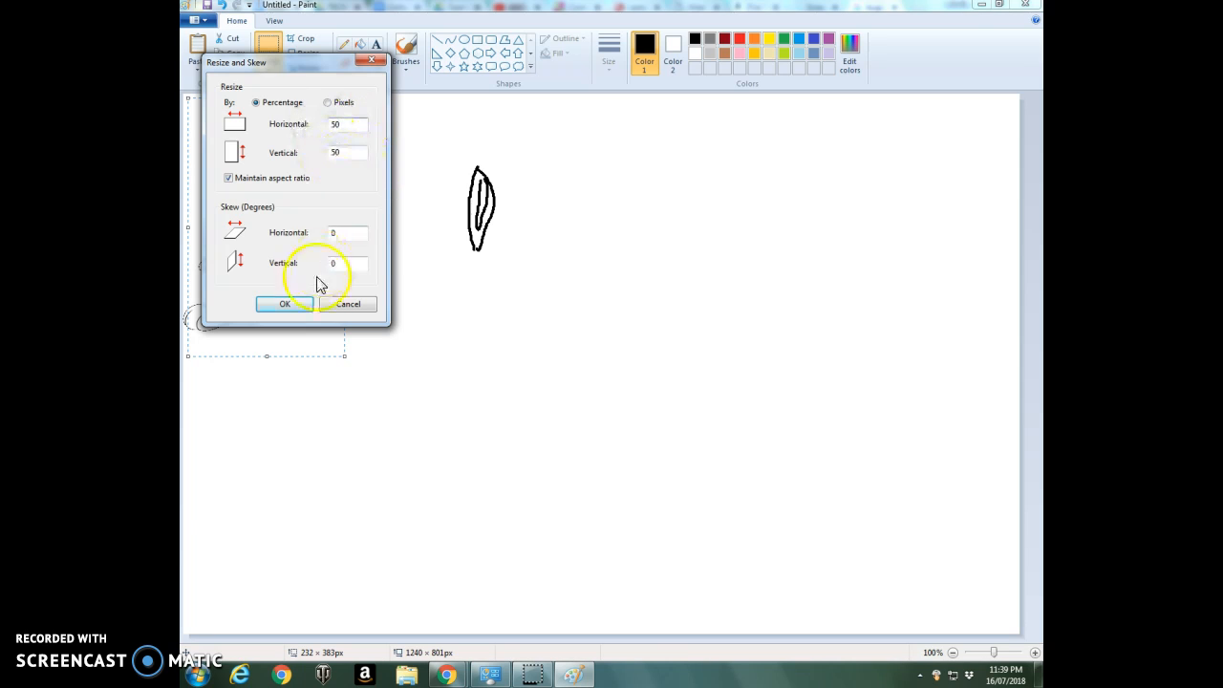
left_click(285, 304)
left_click_drag(248, 179, 703, 331)
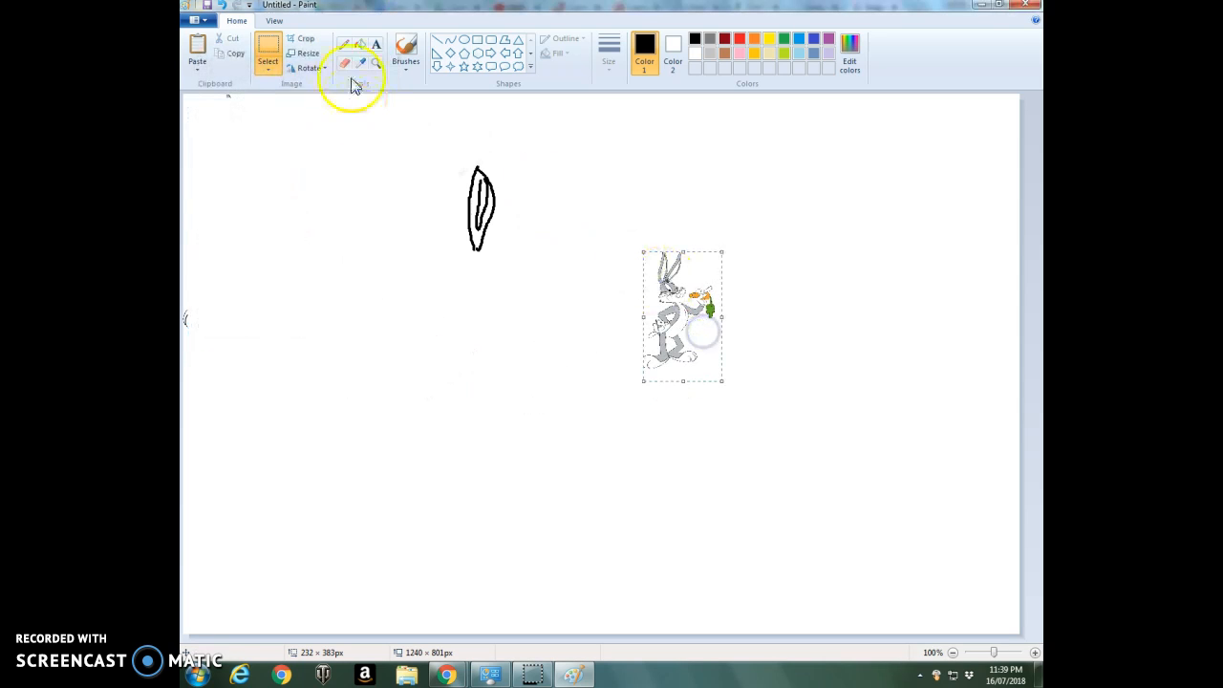
Rotate the selected Bugs Bunny picture right 90° and back left 90°.
left_click(315, 70)
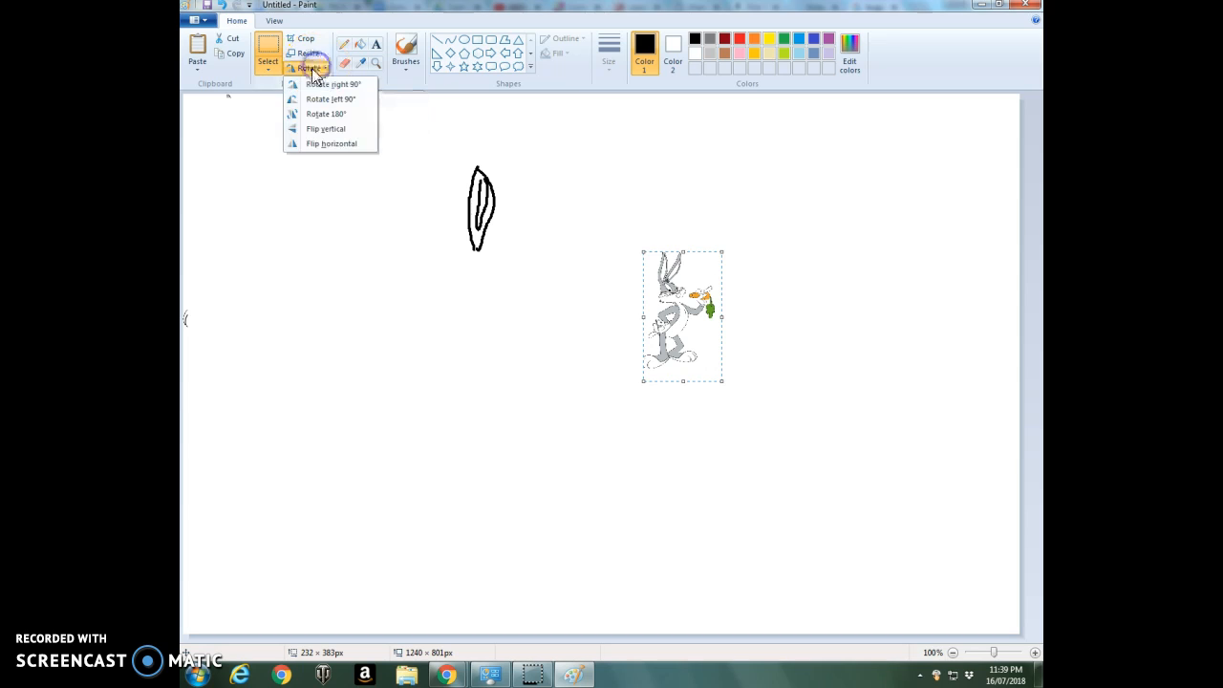
left_click(318, 84)
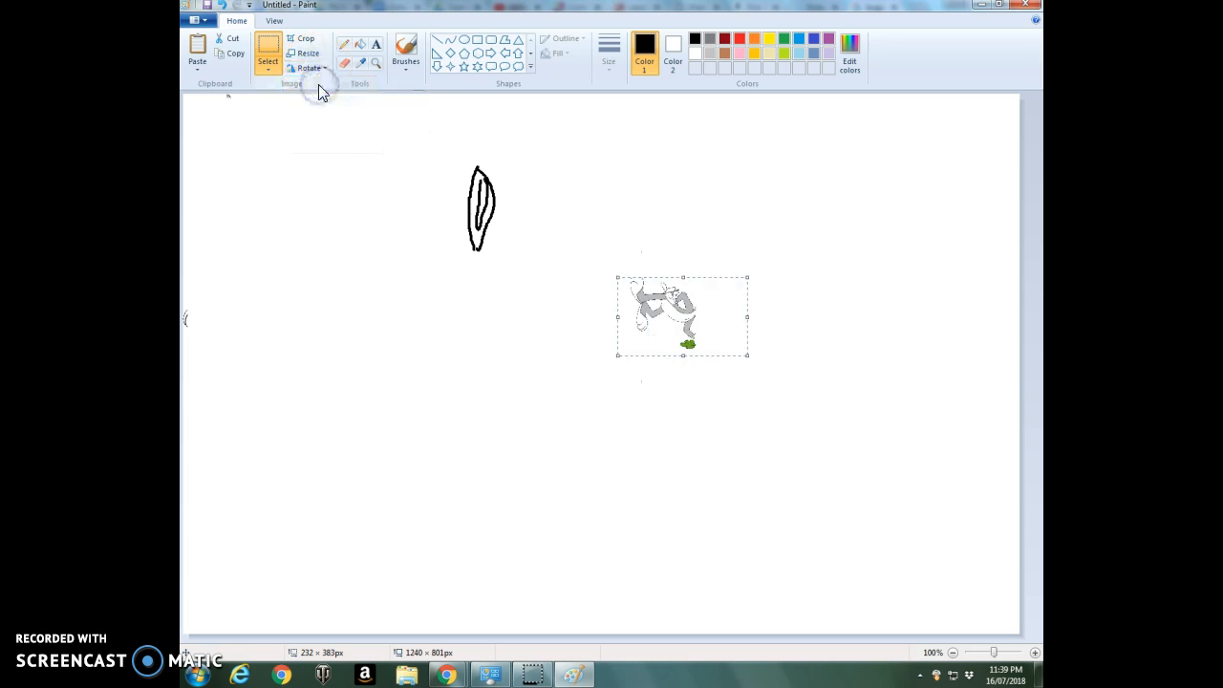
left_click(314, 69)
left_click(321, 98)
Rotate the selected Bugs Bunny picture 180° and flip it both vertically and horizontally.
left_click(313, 68)
left_click(321, 114)
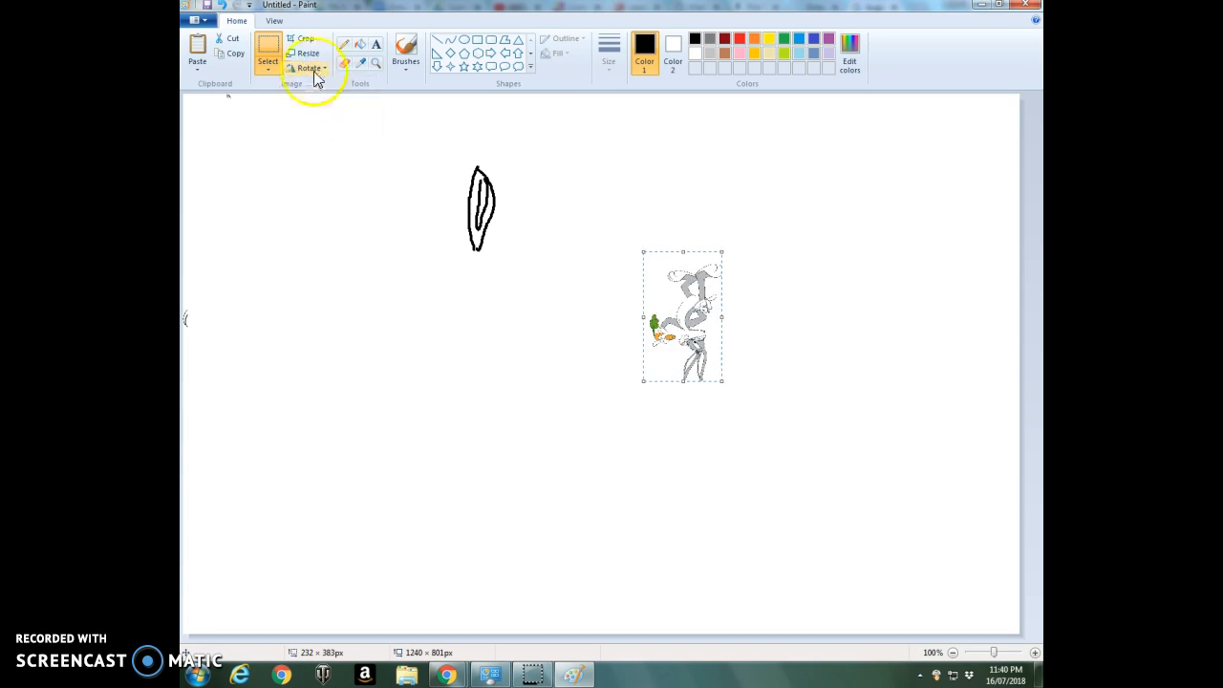
left_click(313, 69)
left_click(316, 127)
left_click(311, 68)
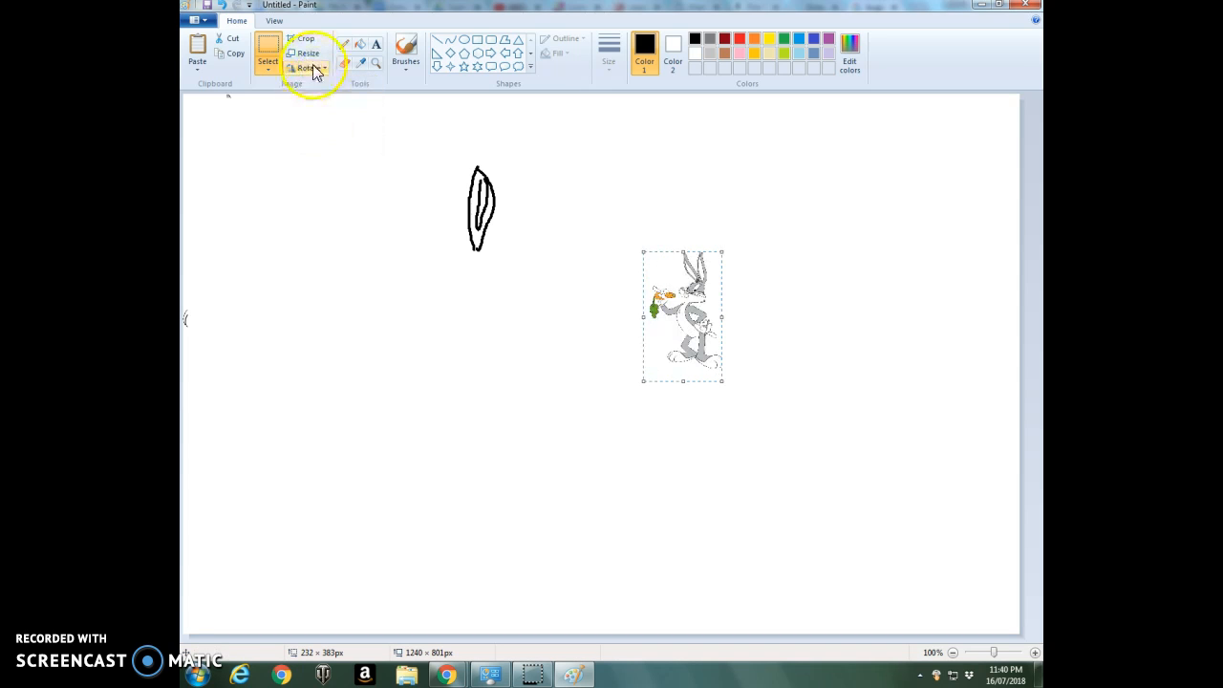
left_click(321, 142)
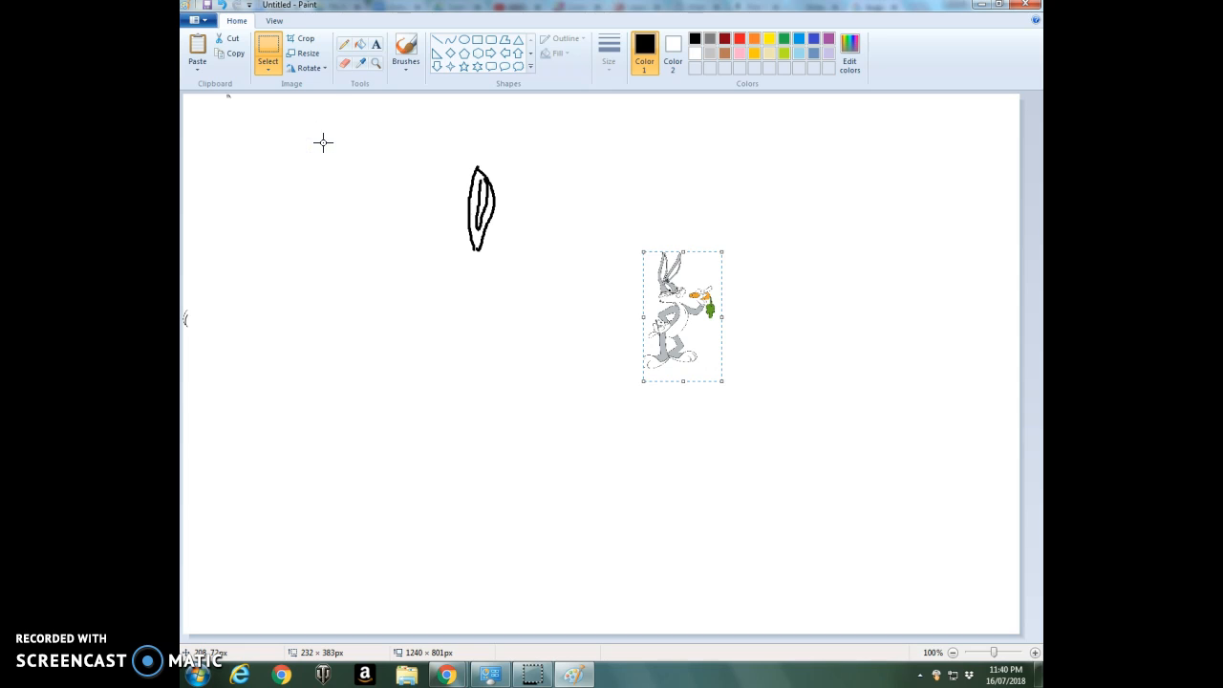